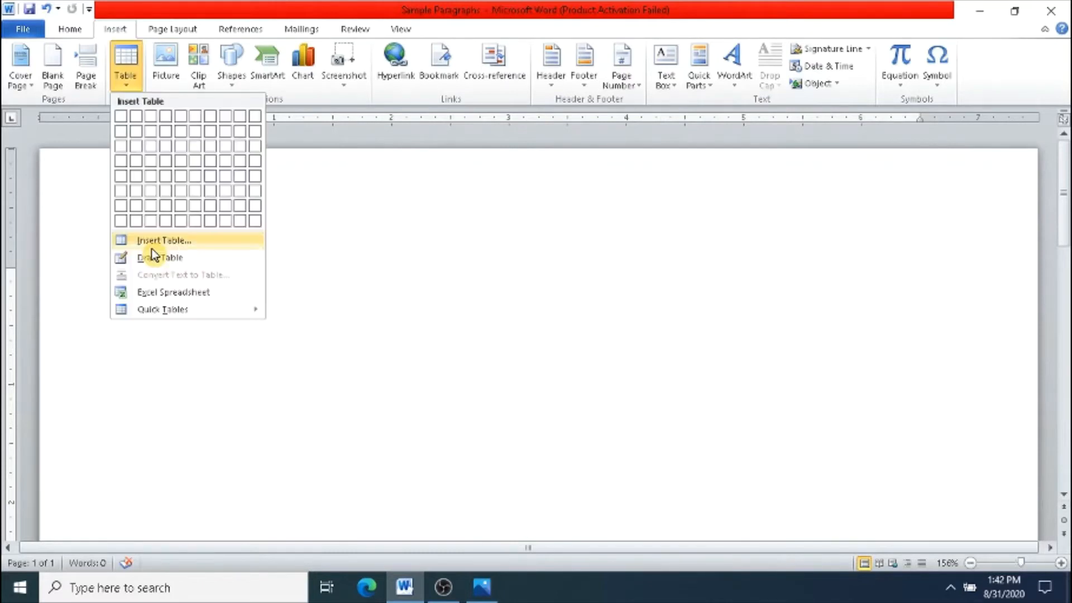
# Step: Insert a table with 4 columns and 5 rows into the blank document
pyautogui.click(153, 248)
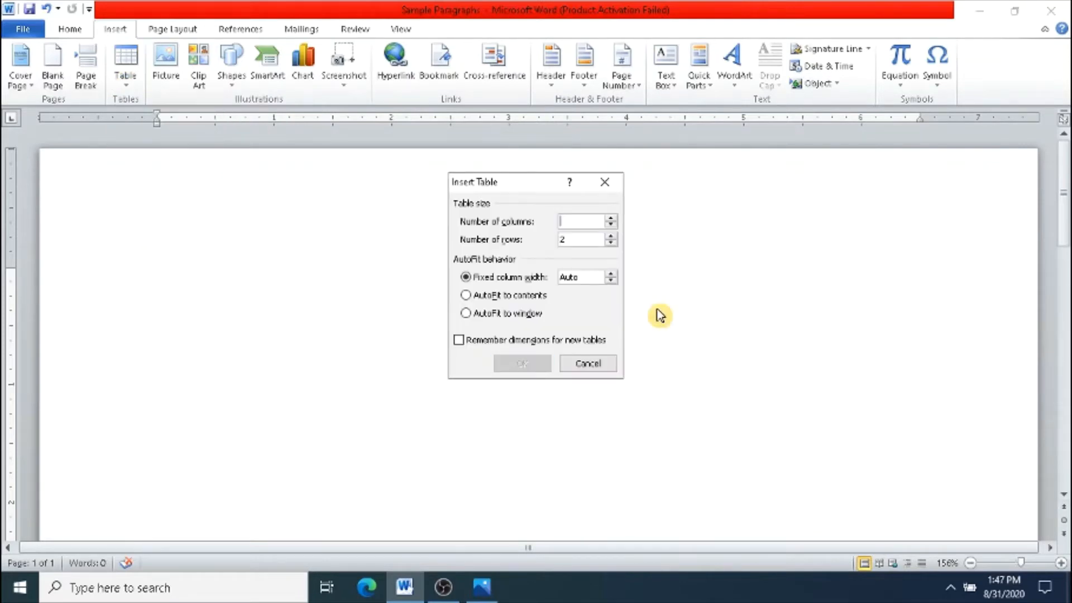
pyautogui.write('4')
pyautogui.press('Tab')
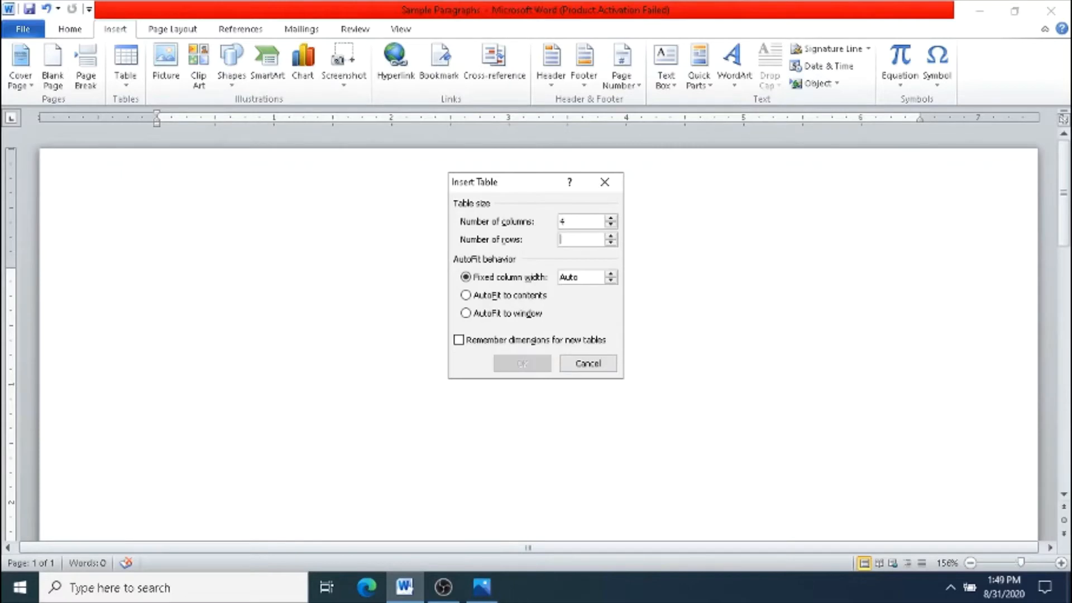
pyautogui.write('5')
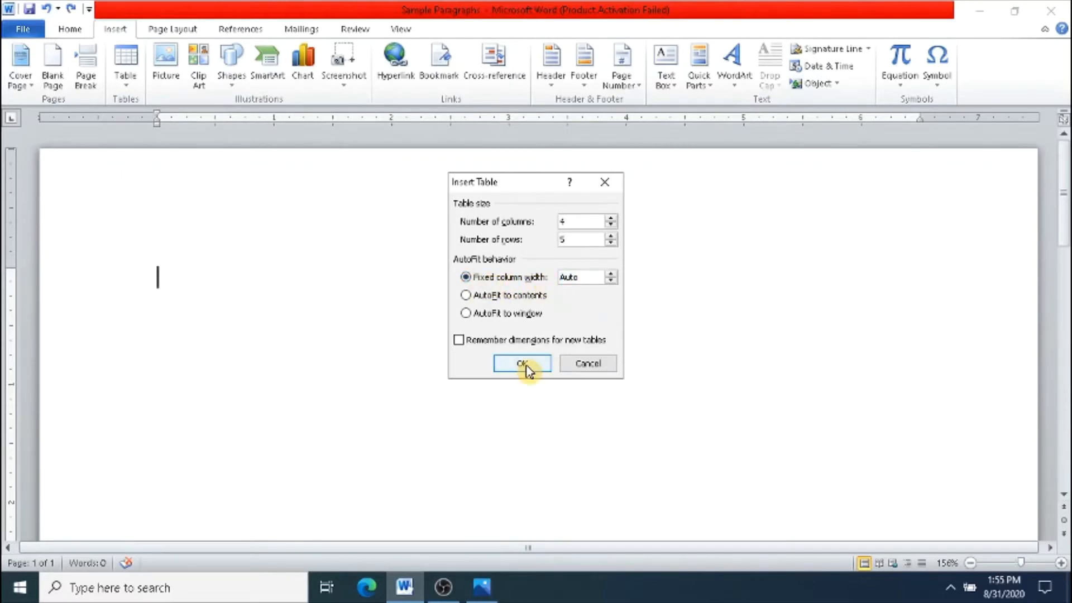
pyautogui.click(527, 366)
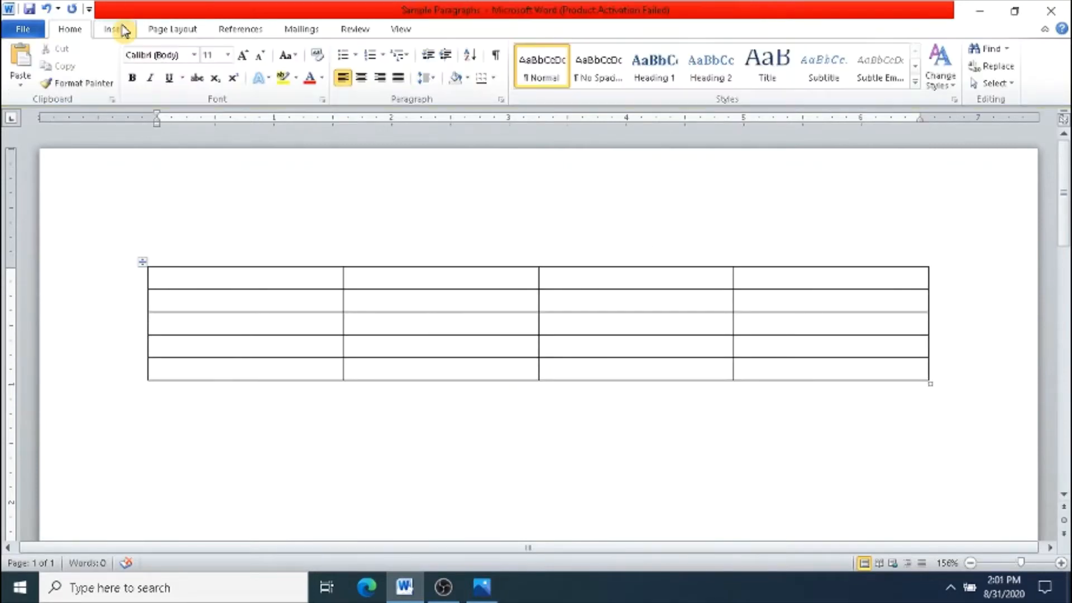
# Step: Insert another table of 4 columns by 5 rows below the existing one using the table grid
pyautogui.click(114, 29)
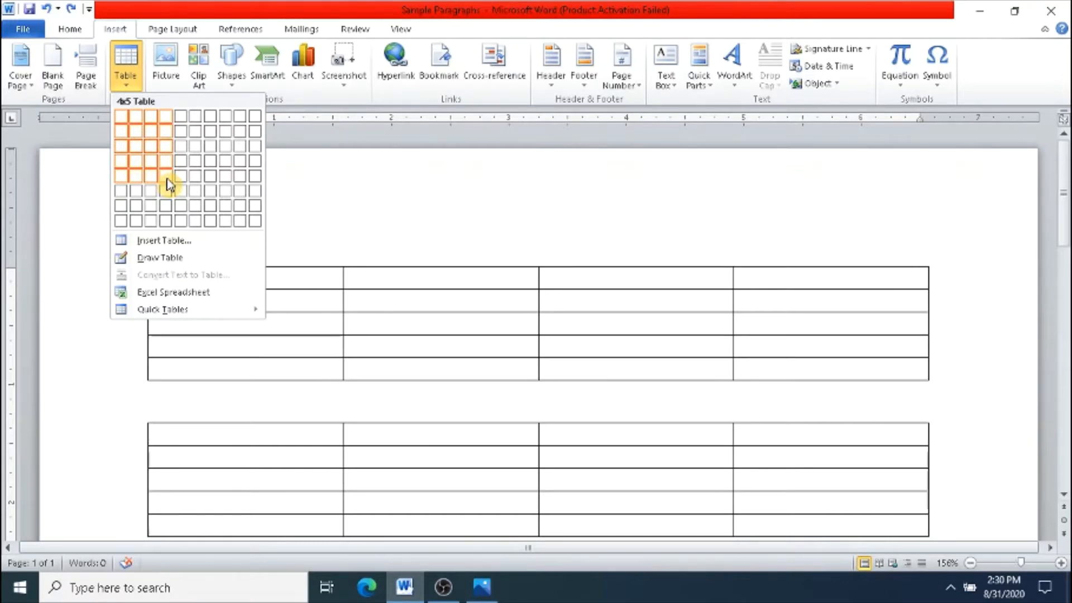
pyautogui.click(167, 178)
pyautogui.click(121, 31)
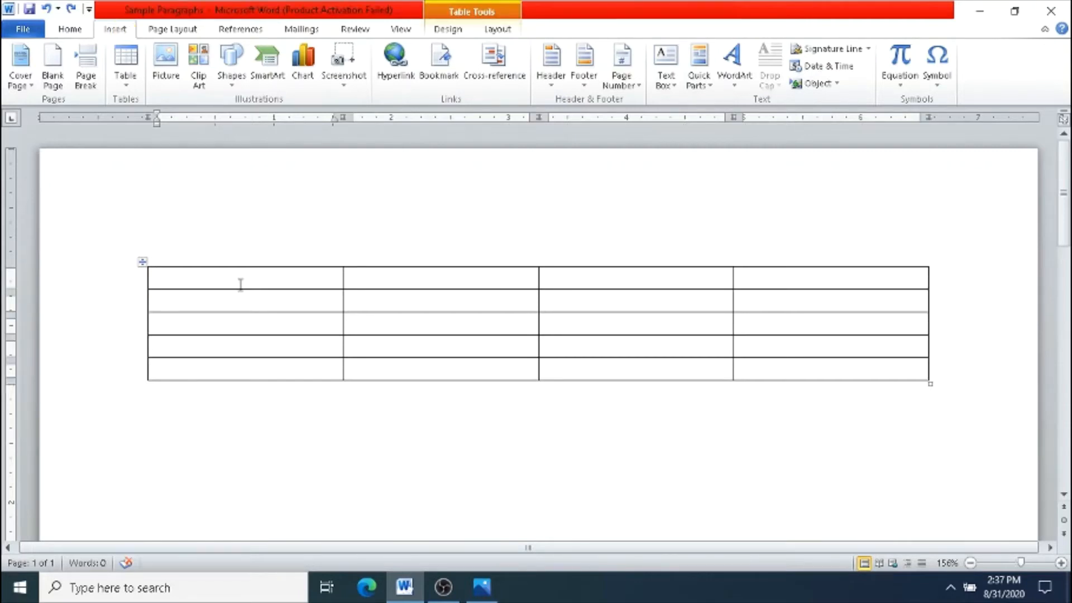
# Step: Move the insertion point across the table's first row, down its last column and back towards the first column
pyautogui.click(378, 285)
pyautogui.click(582, 287)
pyautogui.click(777, 286)
pyautogui.press('Down')
pyautogui.press('Down')
pyautogui.press('Down')
pyautogui.press('Down')
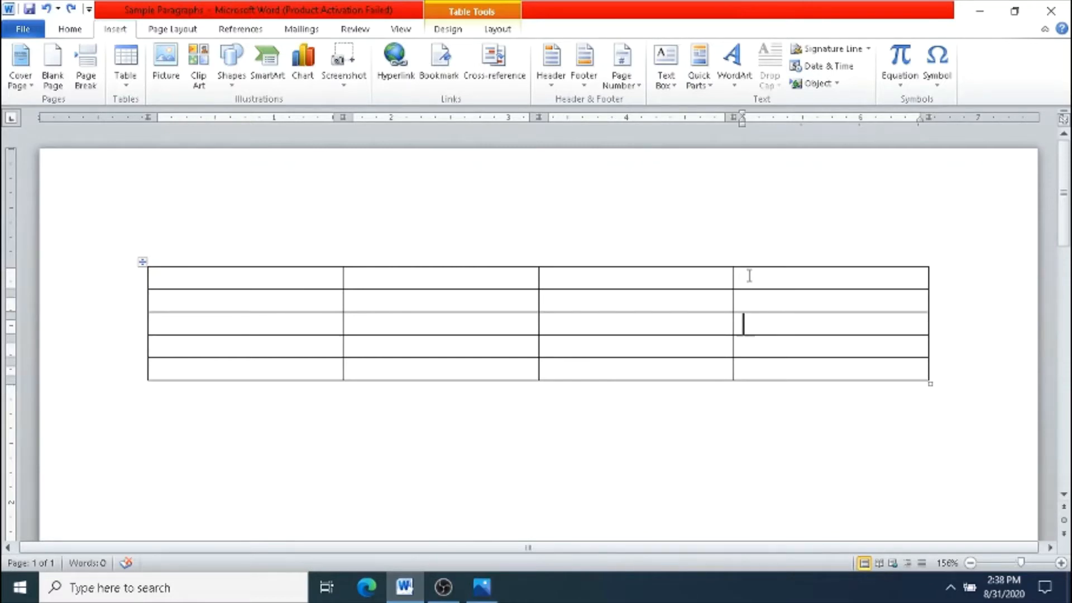
pyautogui.press('Left')
pyautogui.press('Left')
pyautogui.press('Left')
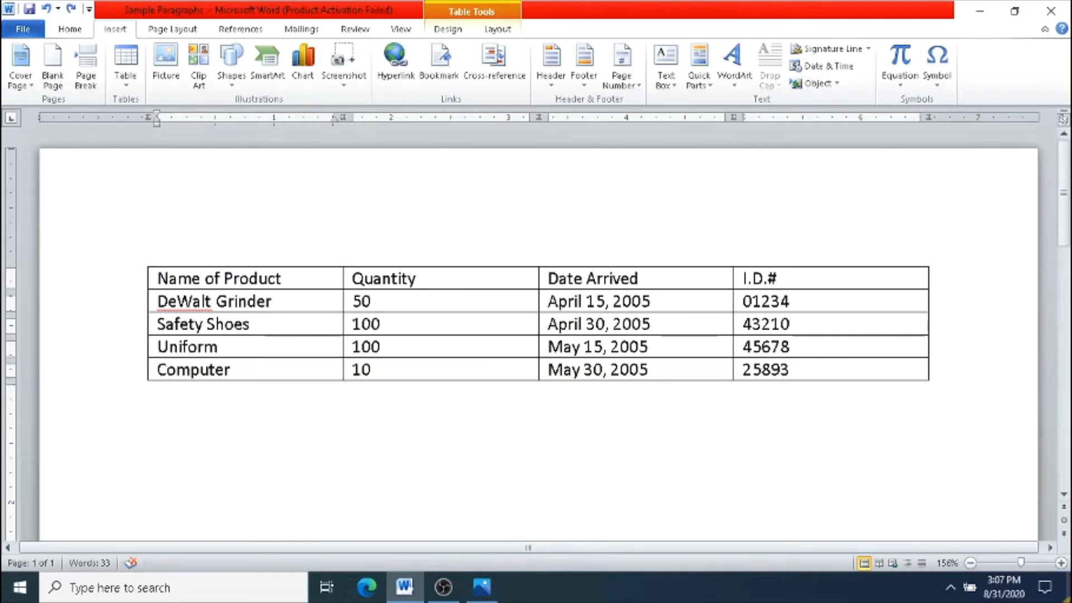
# Step: Extend the selection from the first header cell across all columns and down all rows of the table
pyautogui.hotkey('shift', 'Right')
pyautogui.hotkey('shift', 'Right')
pyautogui.hotkey('shift', 'Right')
pyautogui.hotkey('shift', 'Right')
pyautogui.hotkey('shift', 'Right')
pyautogui.hotkey('shift', 'Right')
pyautogui.hotkey('shift', 'Right')
pyautogui.hotkey('shift', 'Right')
pyautogui.hotkey('shift', 'Right')
pyautogui.hotkey('shift', 'Right')
pyautogui.hotkey('shift', 'Right')
pyautogui.hotkey('shift', 'Down')
pyautogui.hotkey('shift', 'Down')
pyautogui.hotkey('shift', 'Down')
pyautogui.hotkey('shift', 'Down')
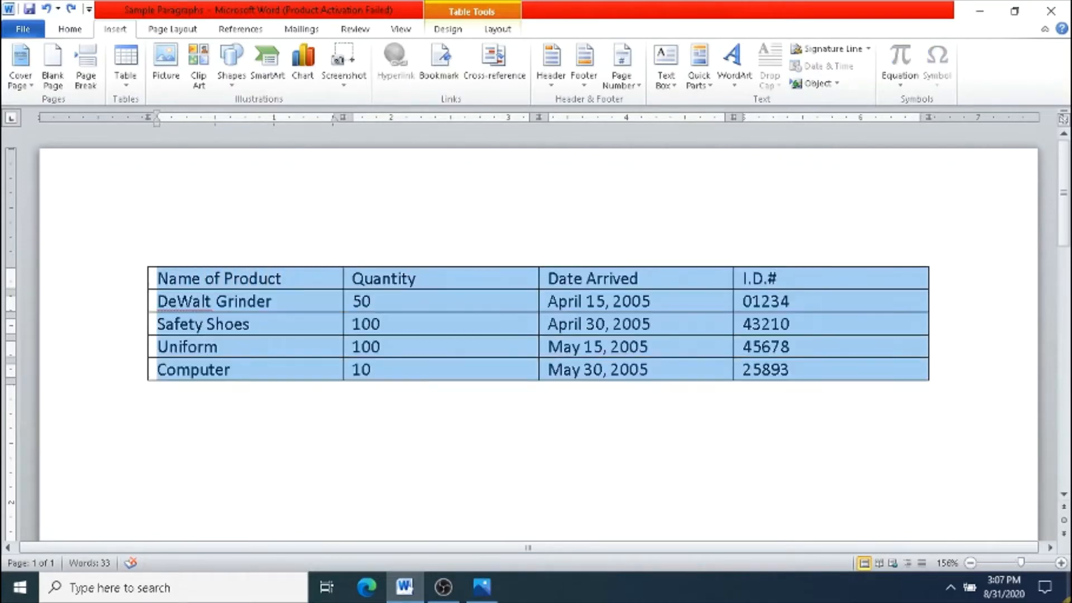
# Step: Reduce the selection to the header row and make its text bold
pyautogui.hotkey('shift', 'Up')
pyautogui.hotkey('shift', 'Up')
pyautogui.hotkey('shift', 'Up')
pyautogui.hotkey('shift', 'Up')
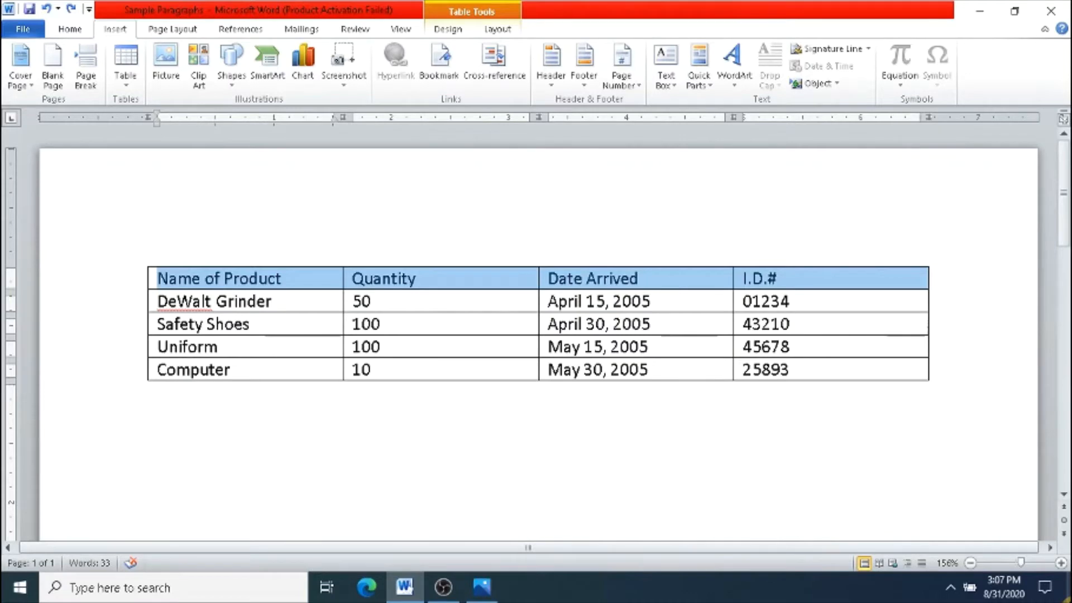
pyautogui.hotkey('ctrl', 'b')
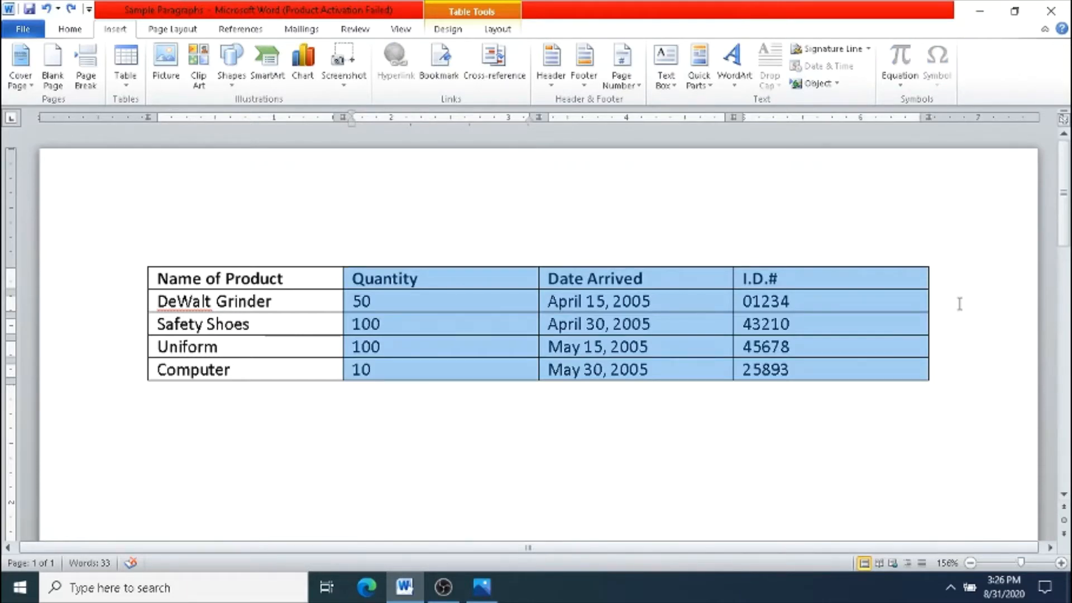
# Step: Right-align the contents of the Quantity, Date Arrived and I.D.# columns
pyautogui.hotkey('ctrl', 'r')
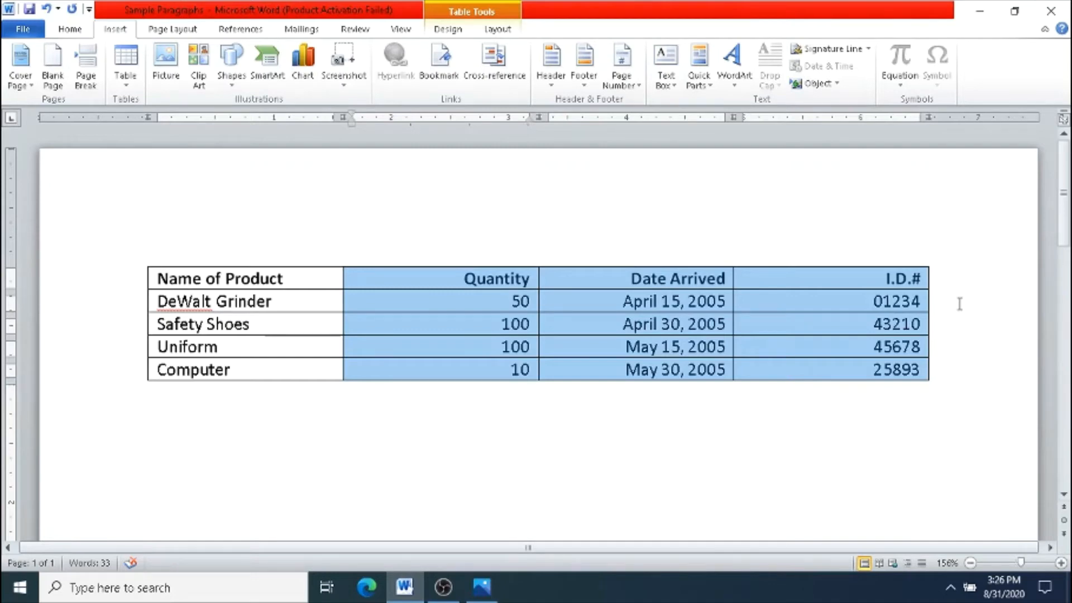
pyautogui.press('Right')
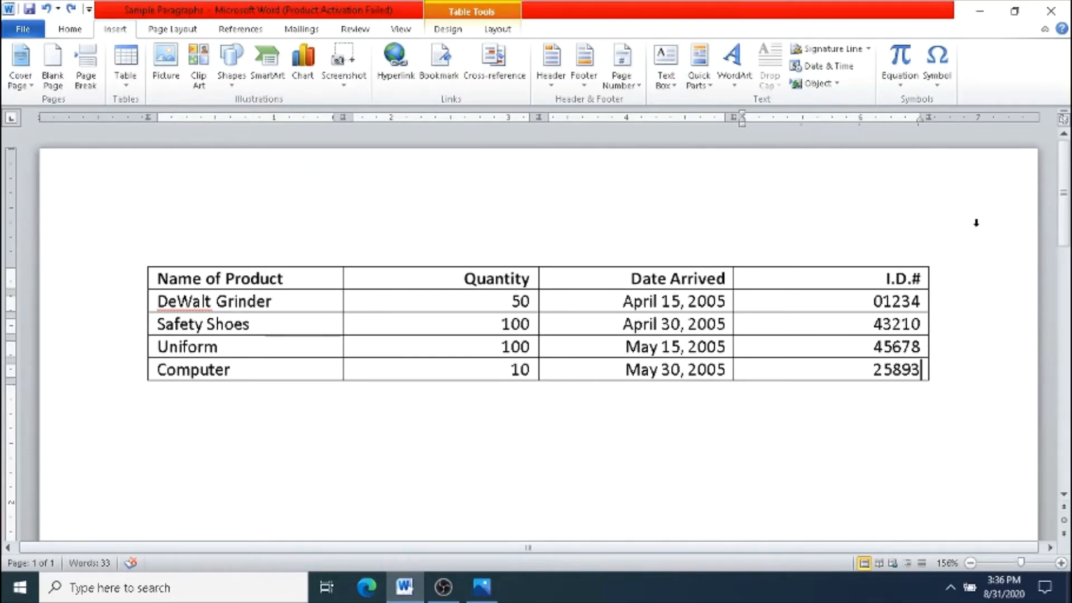
# Step: Add a new row at the end of the table and another row directly above the Uniform row
pyautogui.press('Tab')
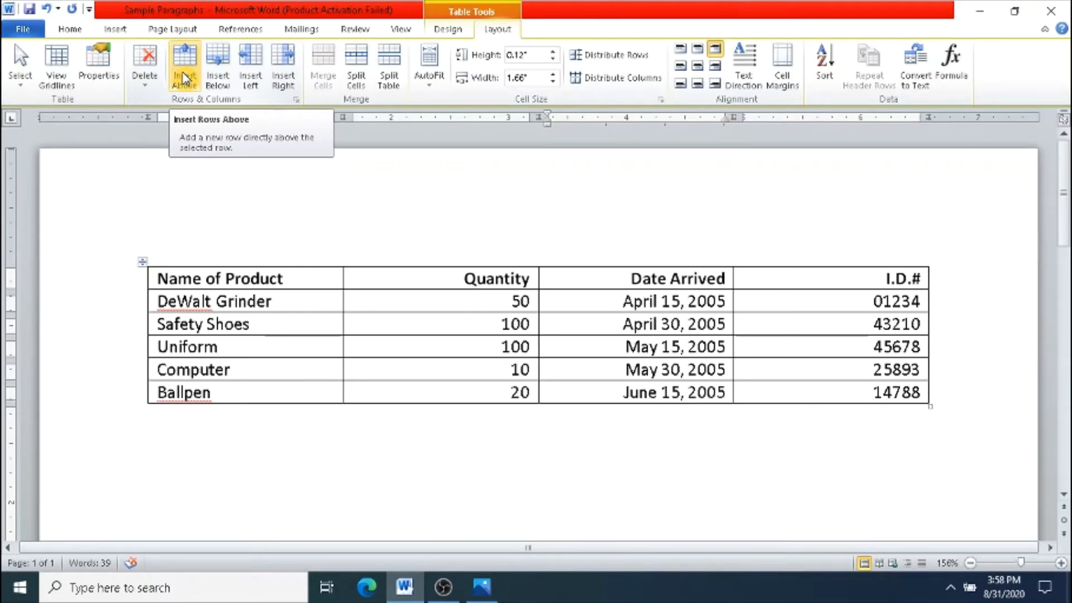
pyautogui.click(184, 79)
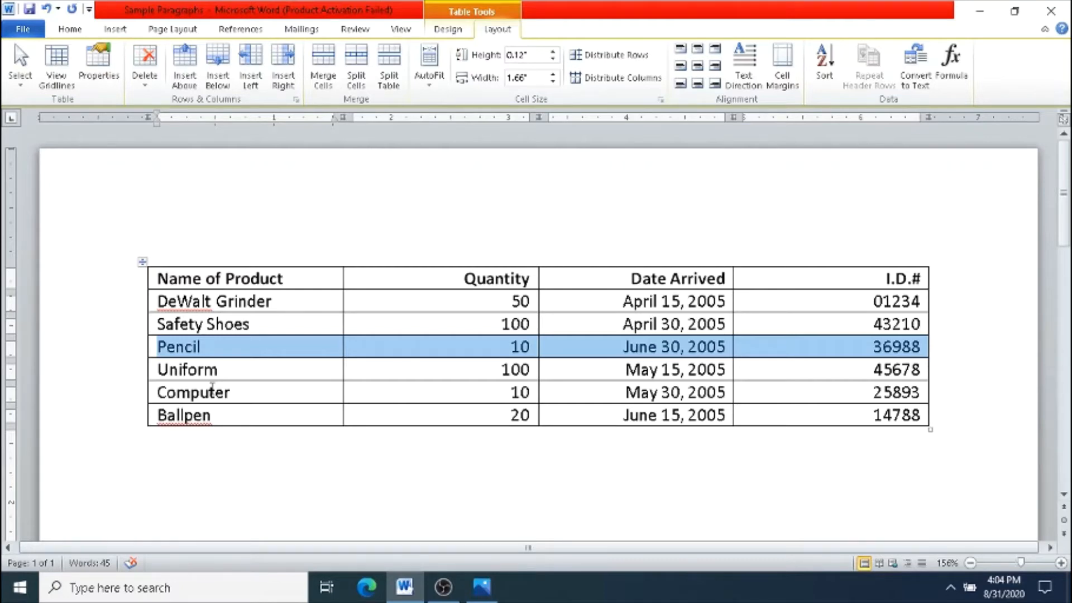
pyautogui.click(212, 388)
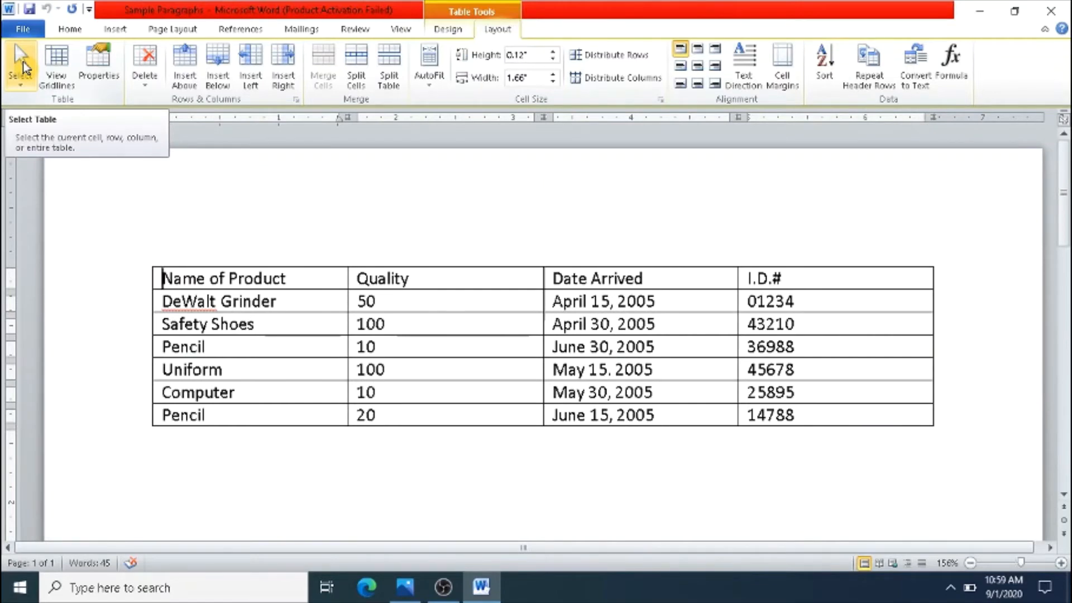
# Step: Select the entire table and set the preferred width of its columns to 1 inch
pyautogui.click(23, 69)
pyautogui.click(37, 154)
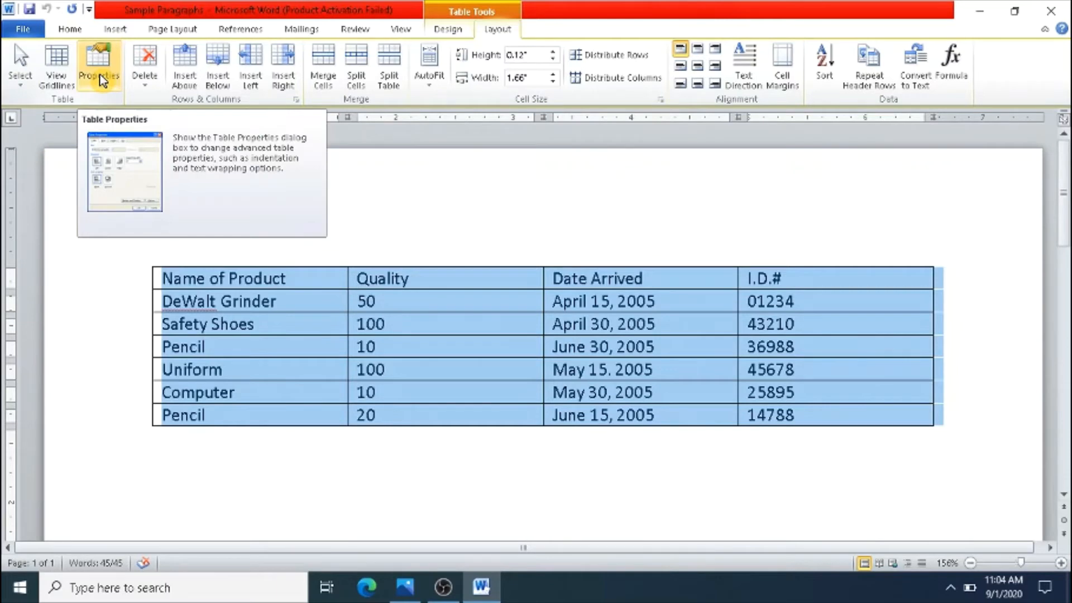
pyautogui.click(99, 72)
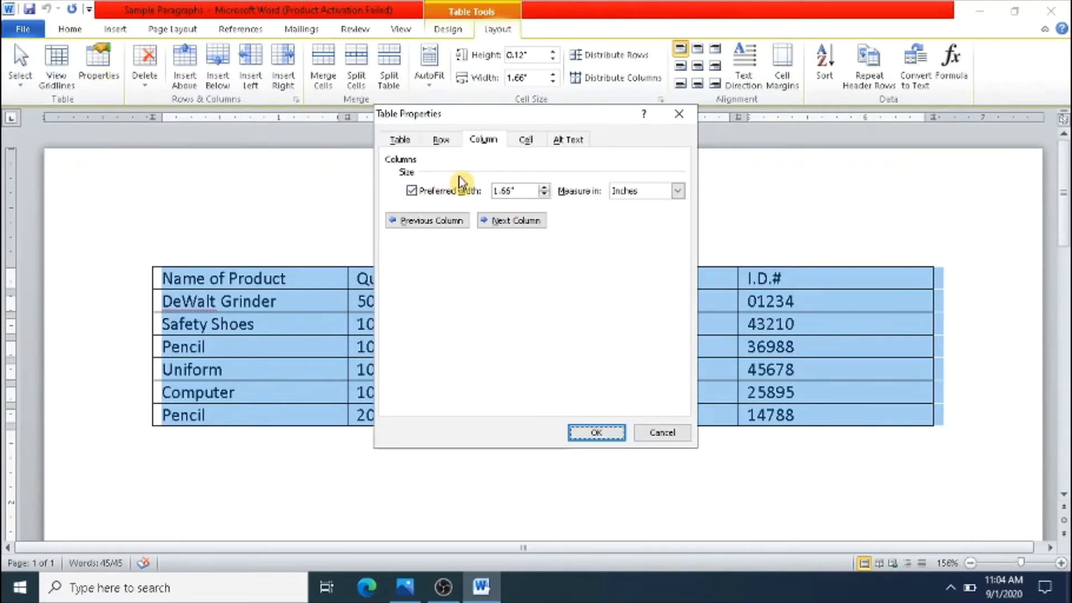
pyautogui.click(523, 192)
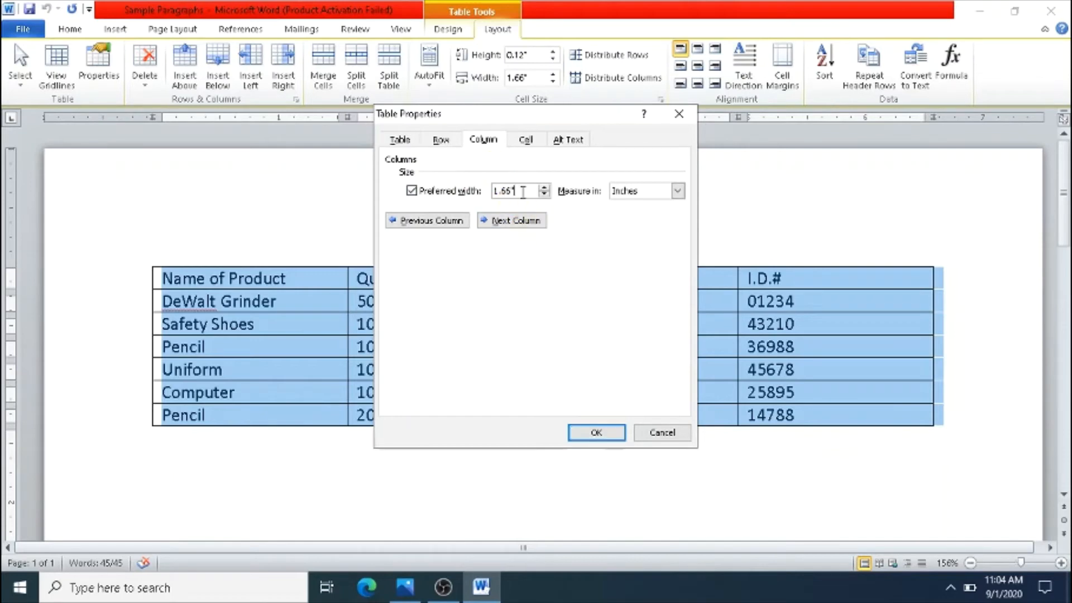
pyautogui.click(596, 433)
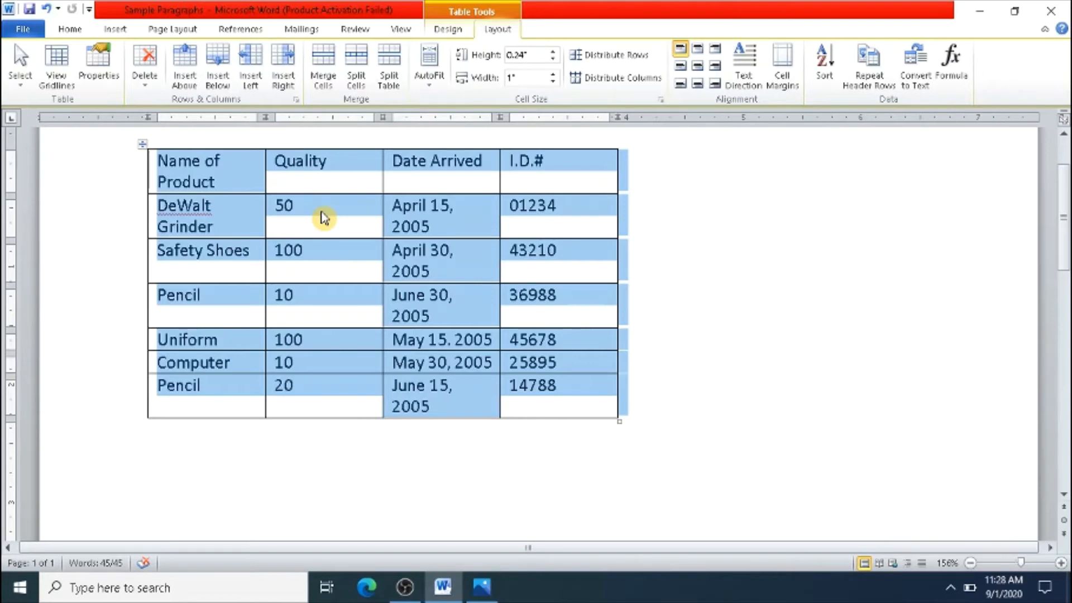
# Step: Set the preferred width of the Quality column to 1.5 inches in the table properties
pyautogui.click(323, 218)
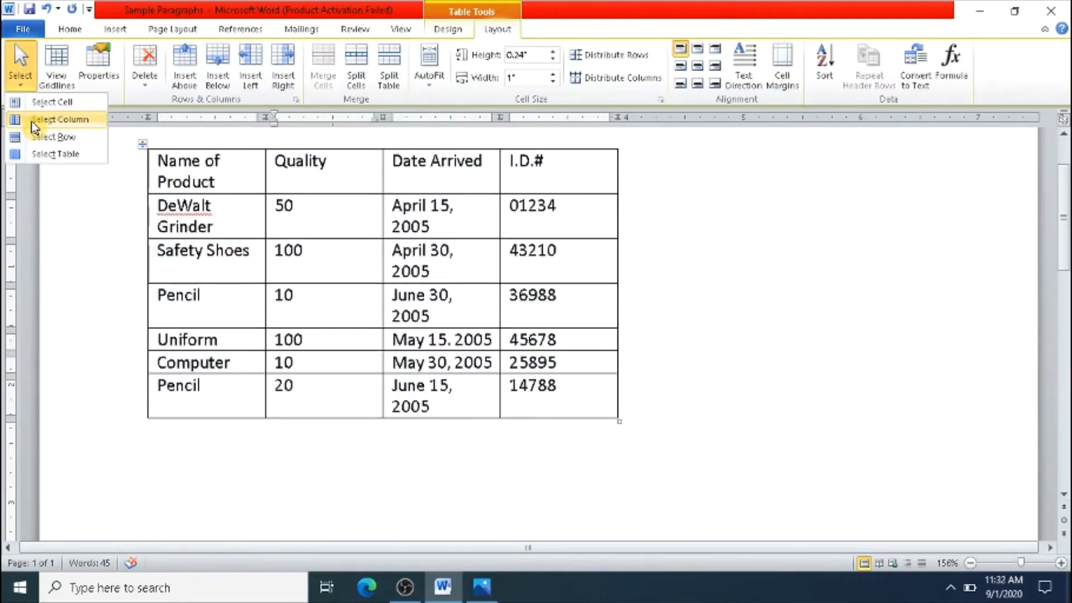
pyautogui.click(56, 119)
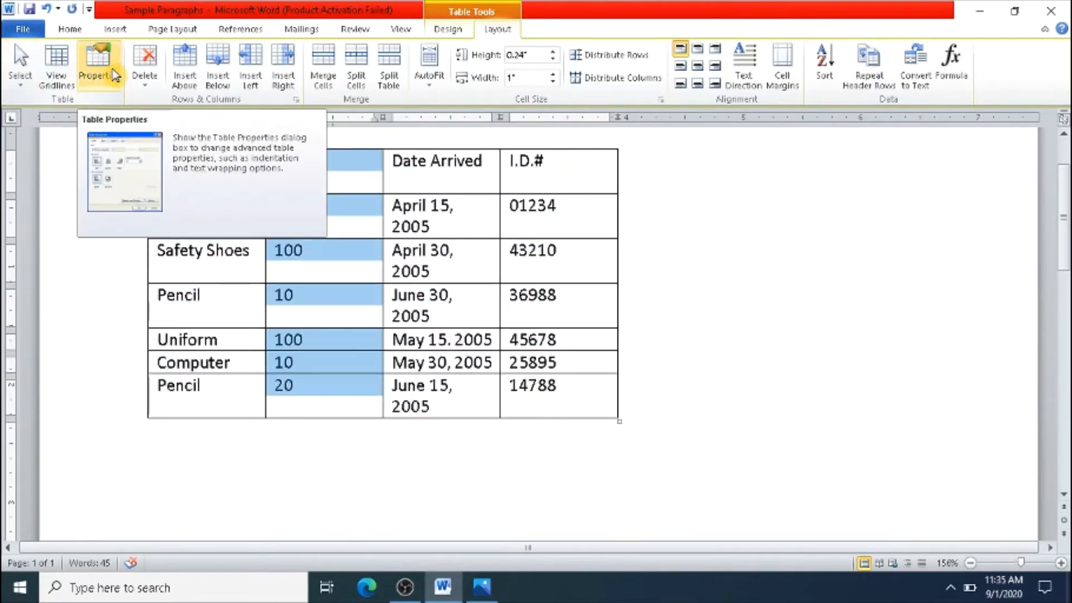
pyautogui.click(114, 75)
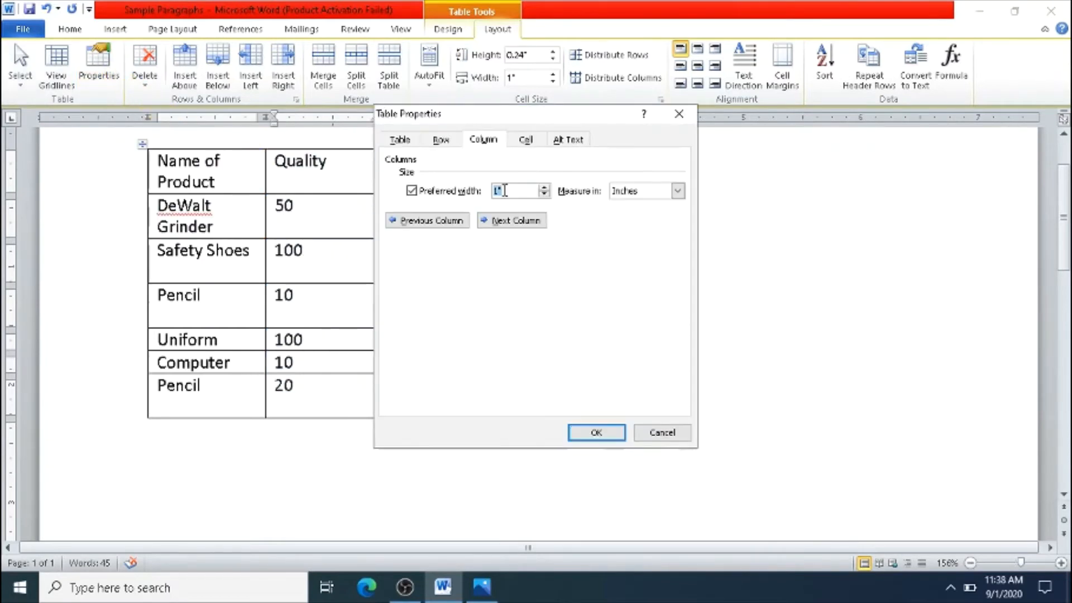
pyautogui.write('1.5')
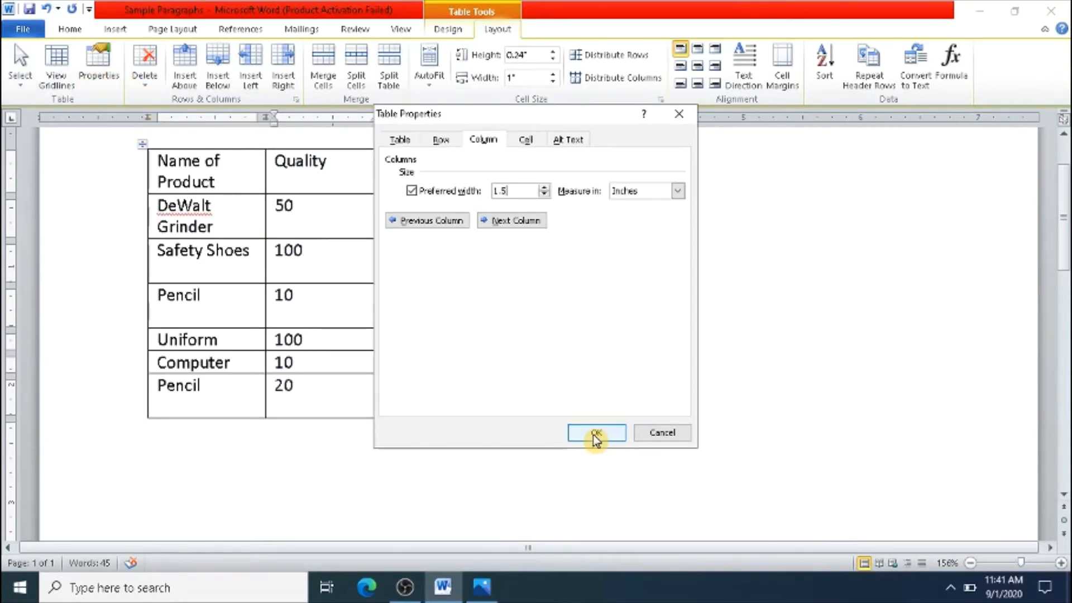
pyautogui.click(596, 433)
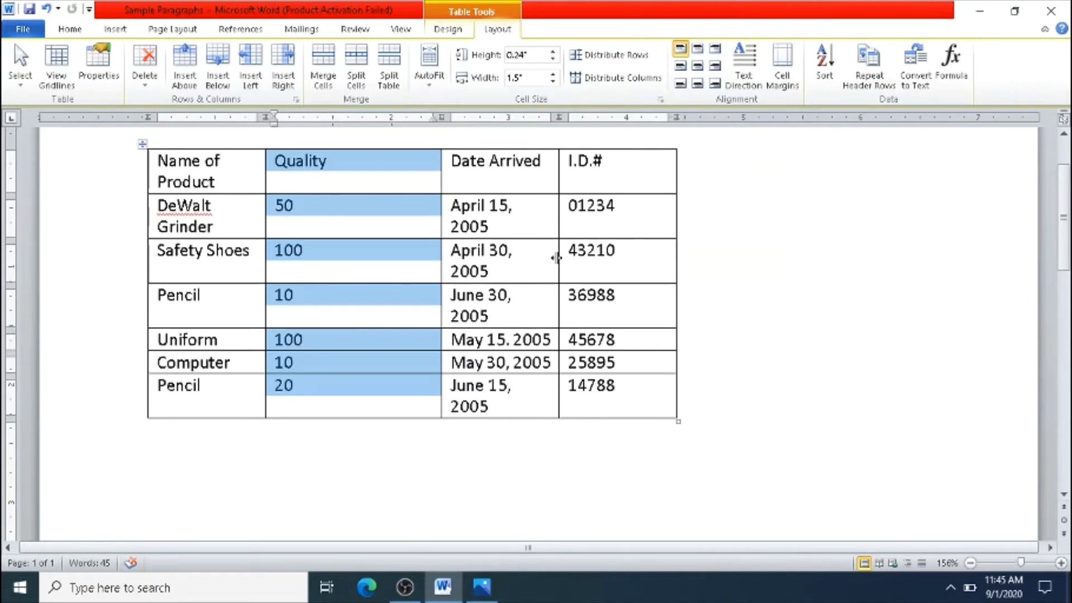
# Step: Widen the Date Arrived column to about 1.45 inches and widen the Name of Product column to fit its entries on one line
pyautogui.moveTo(557, 257); pyautogui.dragTo(609, 258)
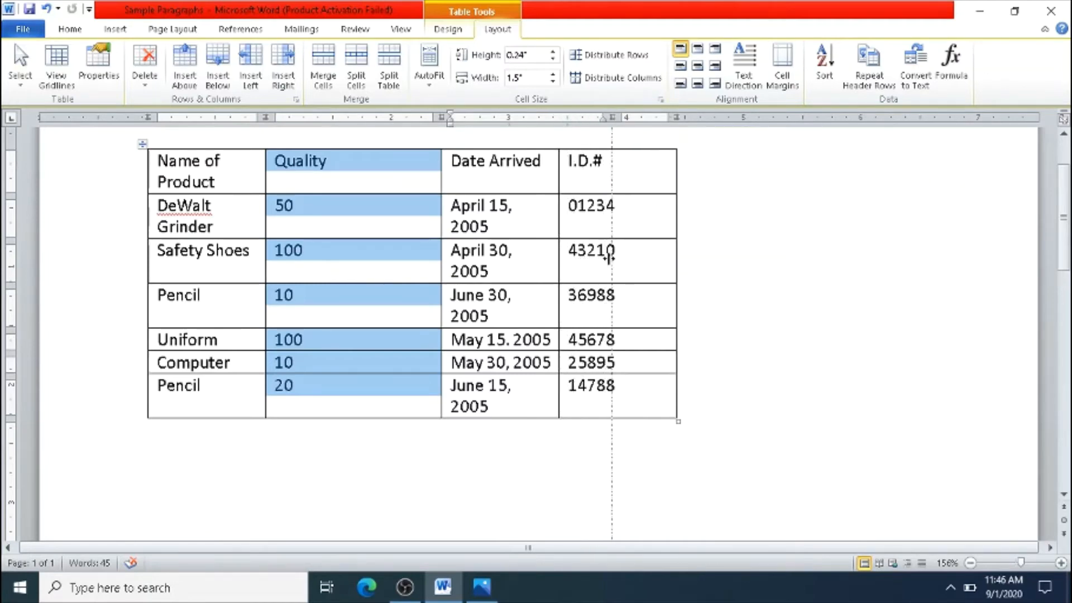
pyautogui.moveTo(609, 258); pyautogui.dragTo(612, 258)
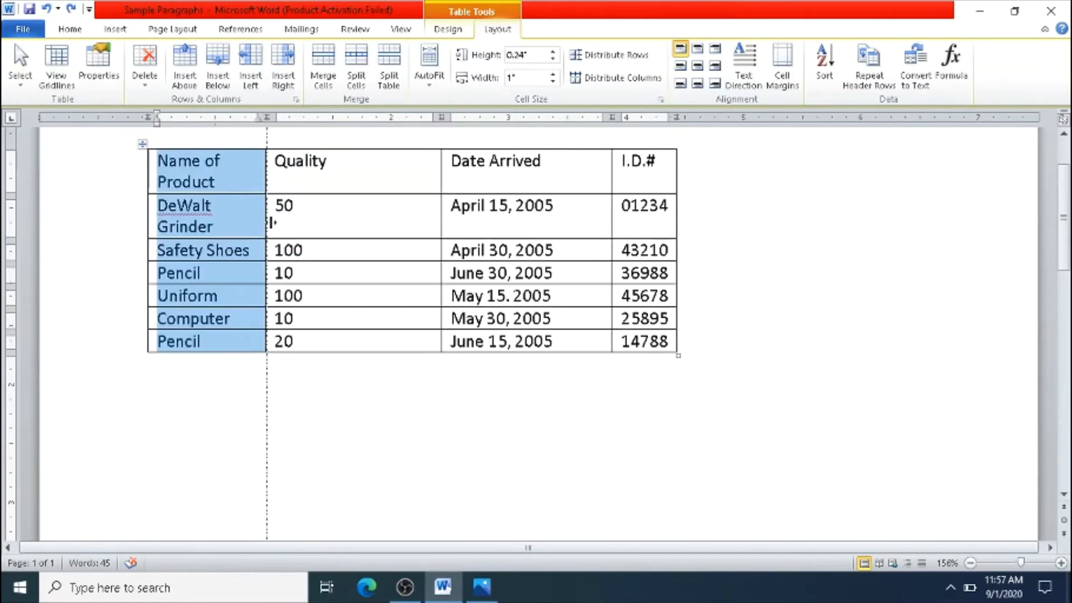
pyautogui.moveTo(271, 221); pyautogui.dragTo(306, 222)
pyautogui.moveTo(306, 222); pyautogui.dragTo(311, 222)
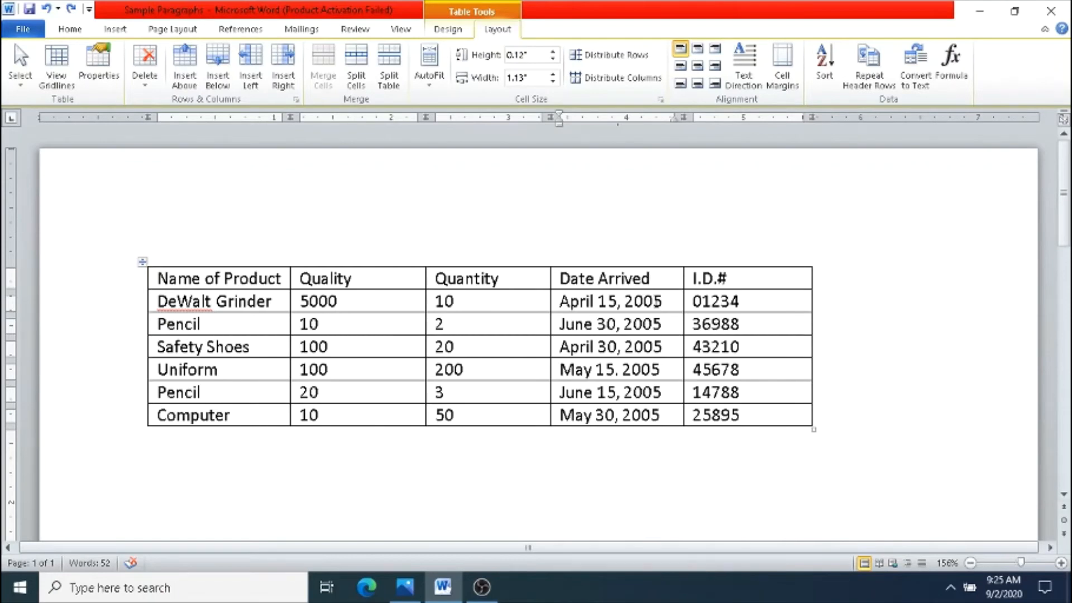
# Step: Insert a new column directly before the Date Arrived column
pyautogui.click(249, 83)
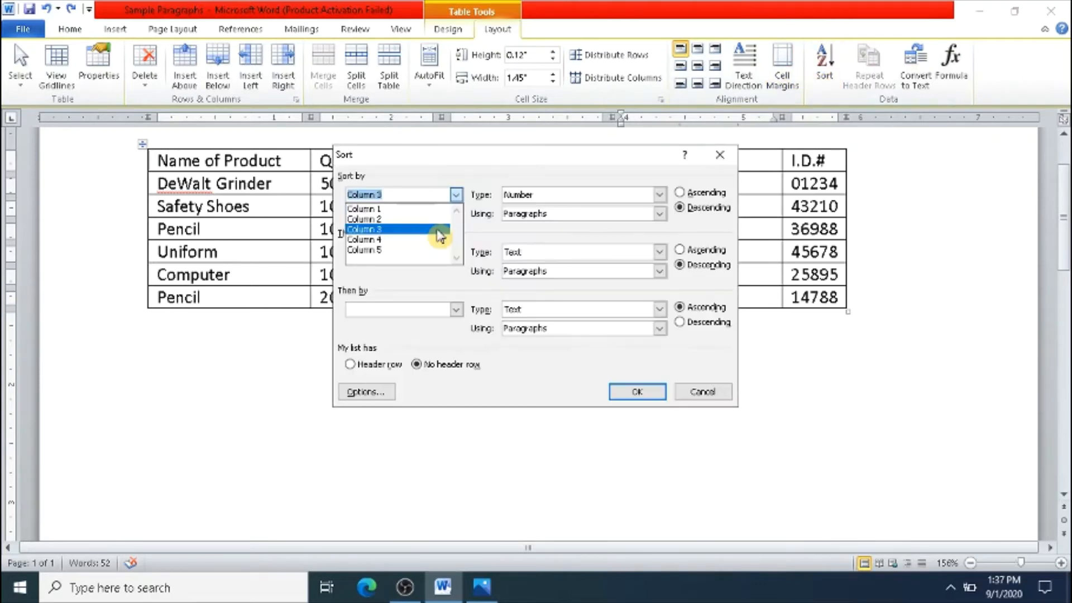
# Step: Set the primary sort key to Column 3 with type Text in ascending order
pyautogui.click(441, 233)
pyautogui.click(659, 195)
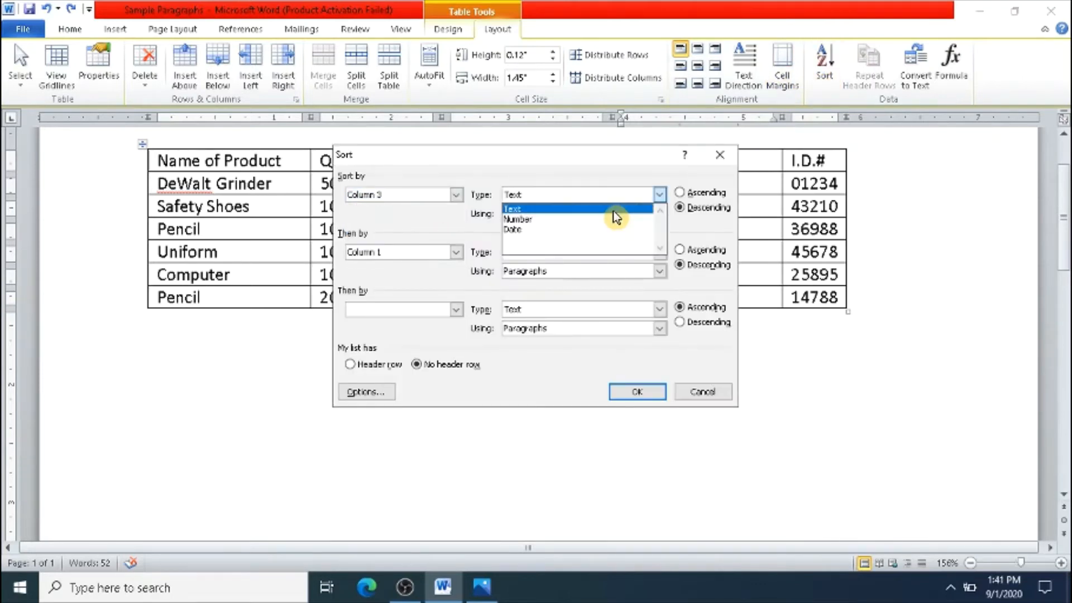
pyautogui.click(616, 217)
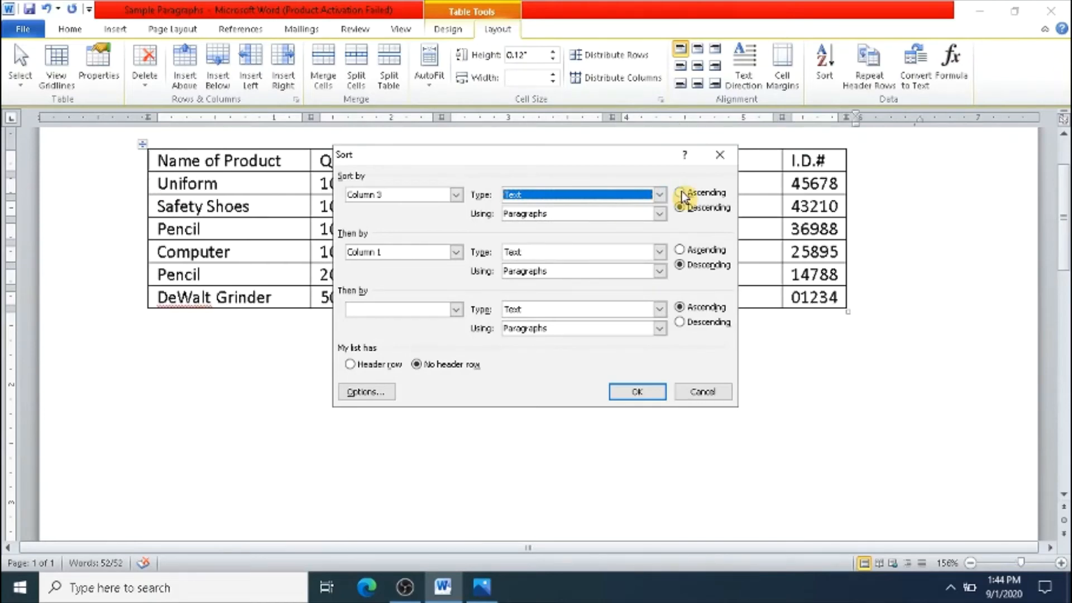
pyautogui.click(680, 193)
# Step: Set Column 1 as the secondary sort key with type Text, ascending, and apply the sort with a header row
pyautogui.click(456, 251)
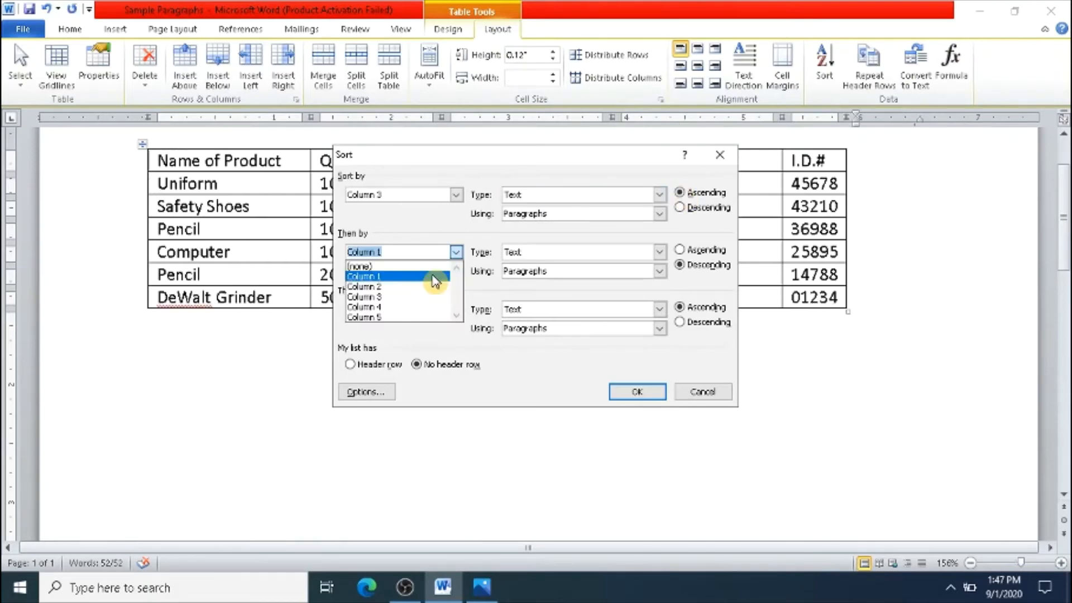
pyautogui.click(433, 277)
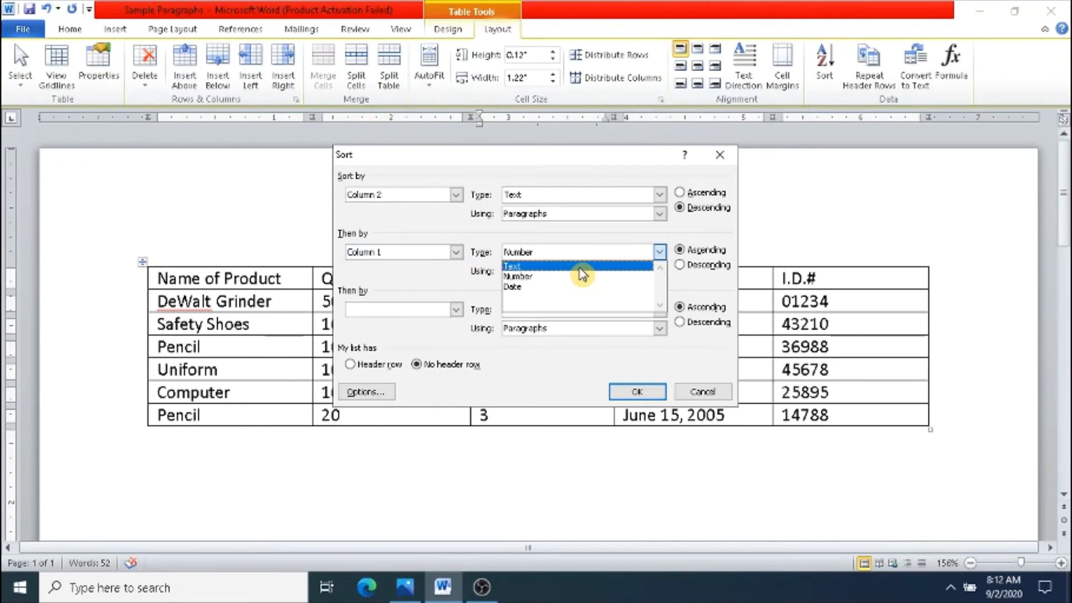
pyautogui.click(580, 268)
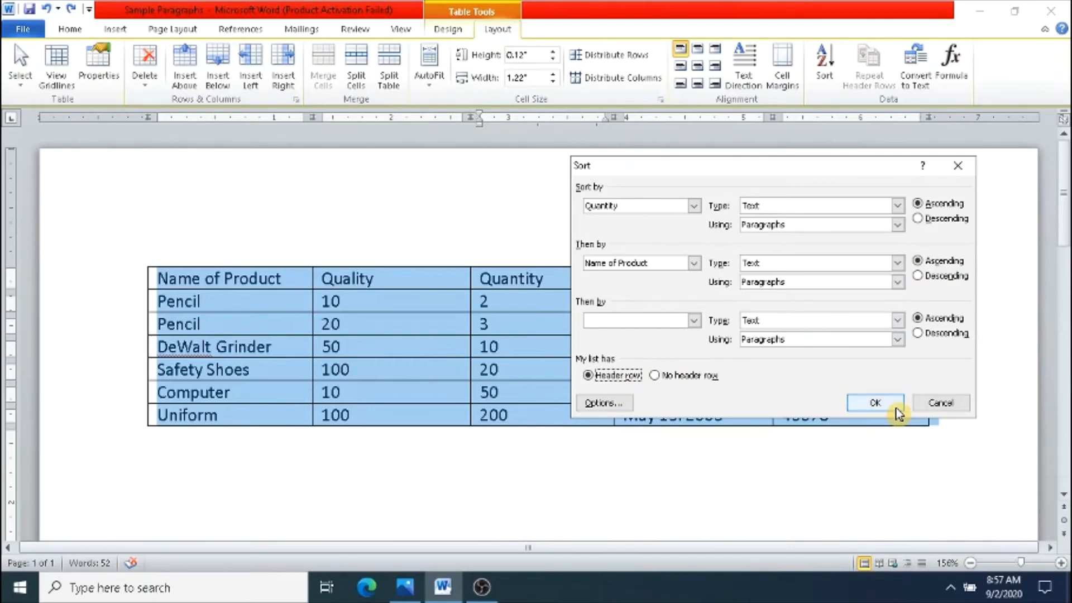
pyautogui.click(875, 403)
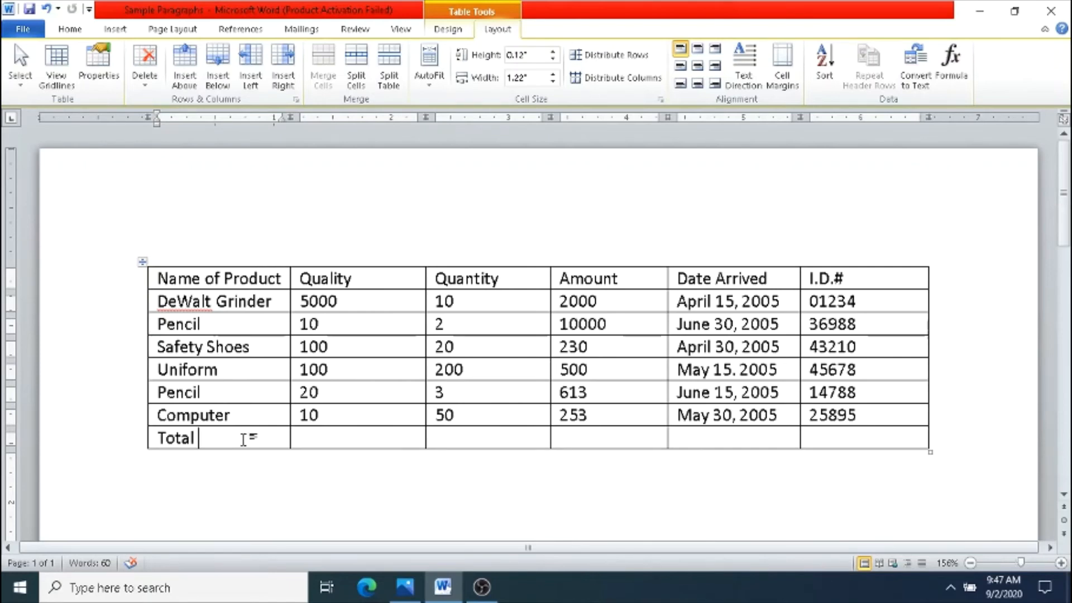
# Step: Insert the formula =SUM(ABOVE) in the Quality column's cell of the Total row
pyautogui.click(310, 439)
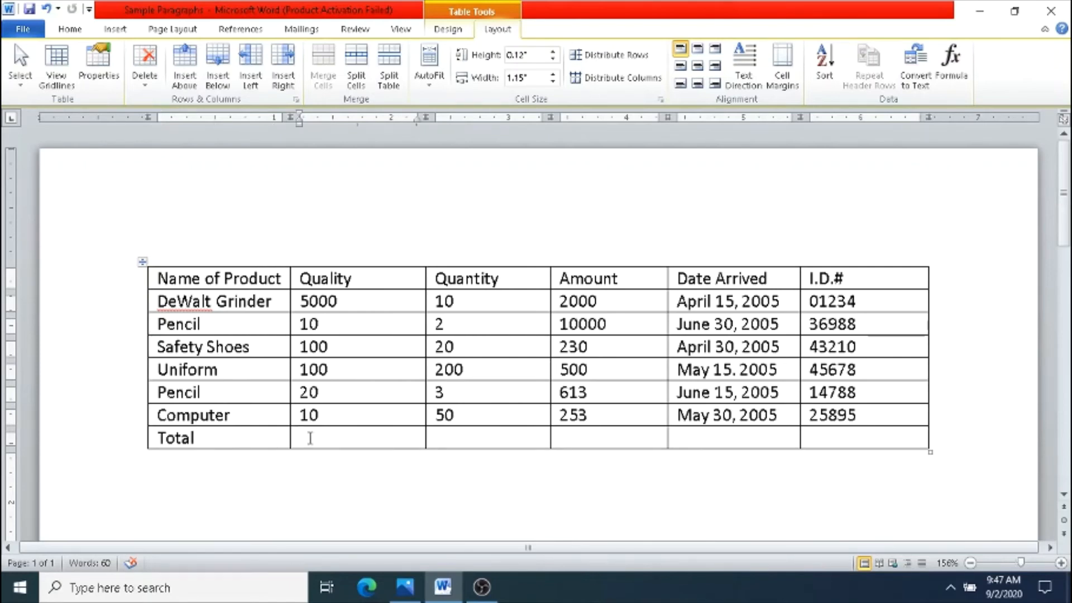
pyautogui.click(950, 65)
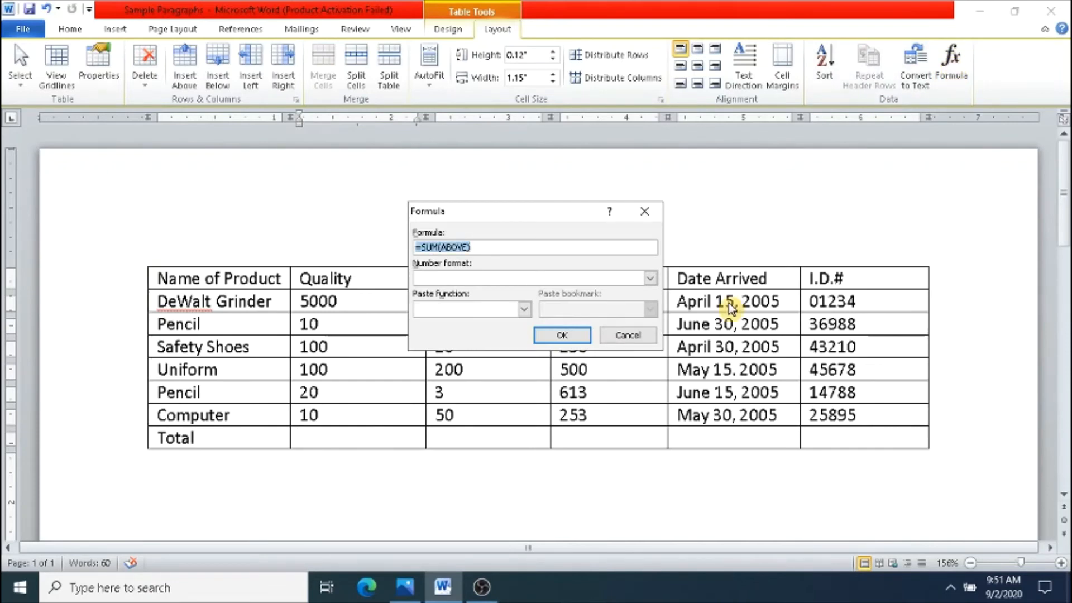
pyautogui.click(564, 336)
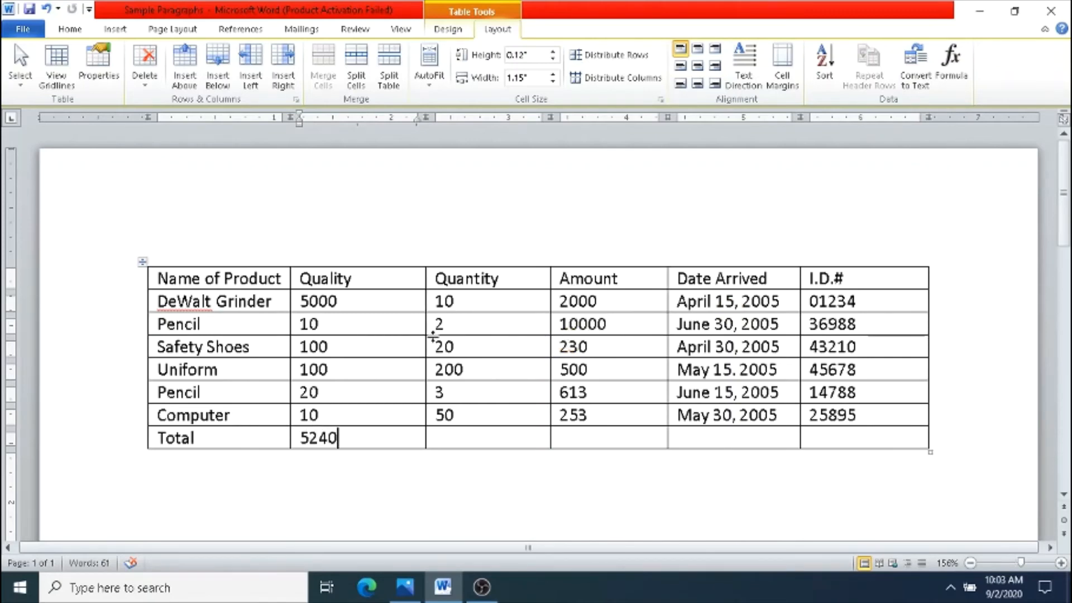
# Step: Redo the Quality total's =SUM(ABOVE) formula with the number format #,##0
pyautogui.click(951, 65)
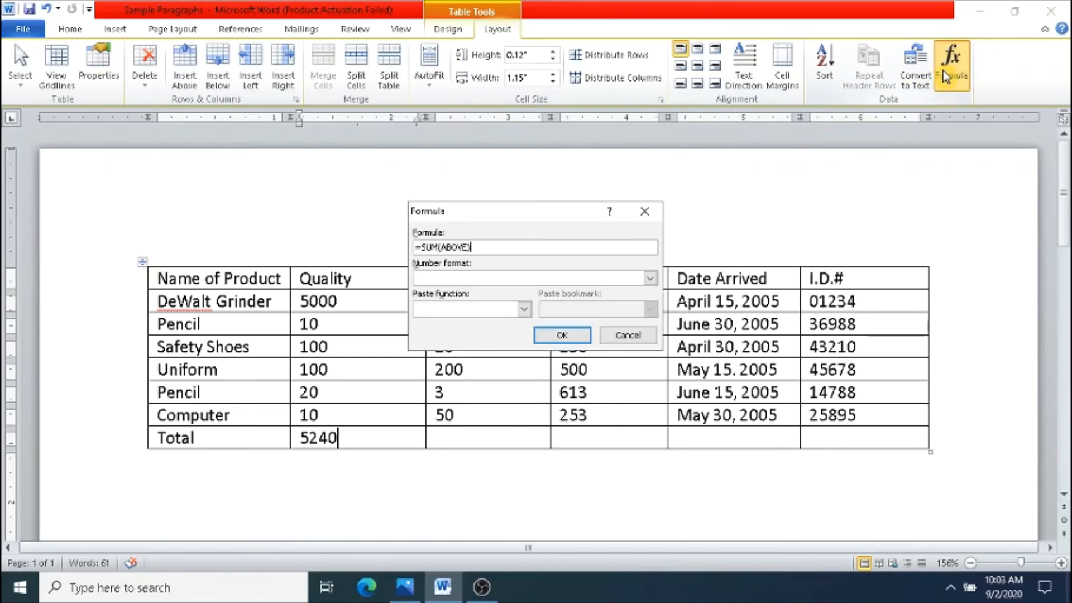
pyautogui.click(651, 278)
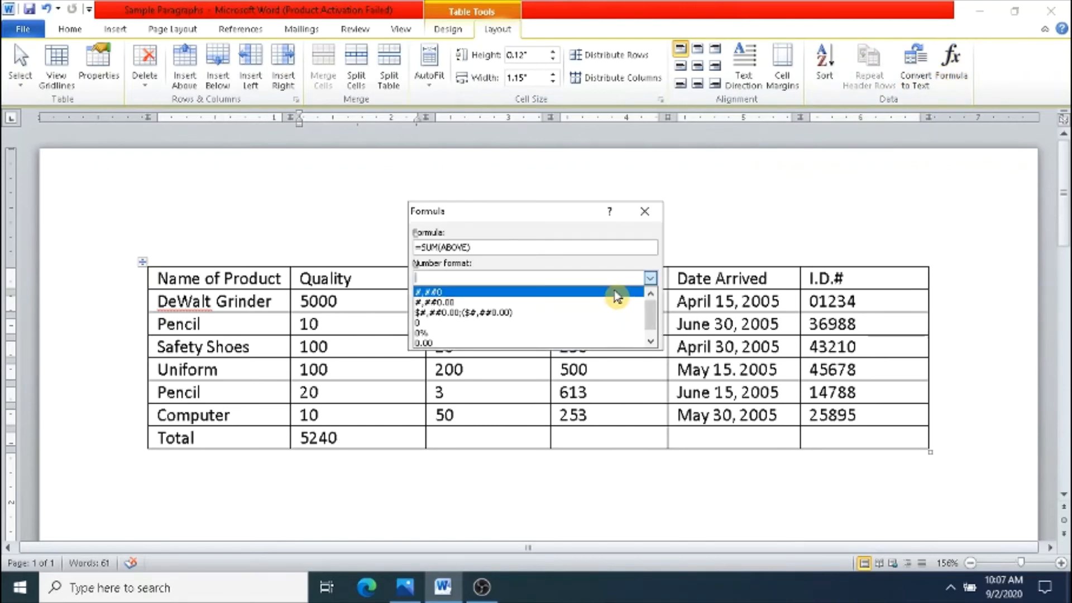
pyautogui.click(616, 292)
pyautogui.click(564, 336)
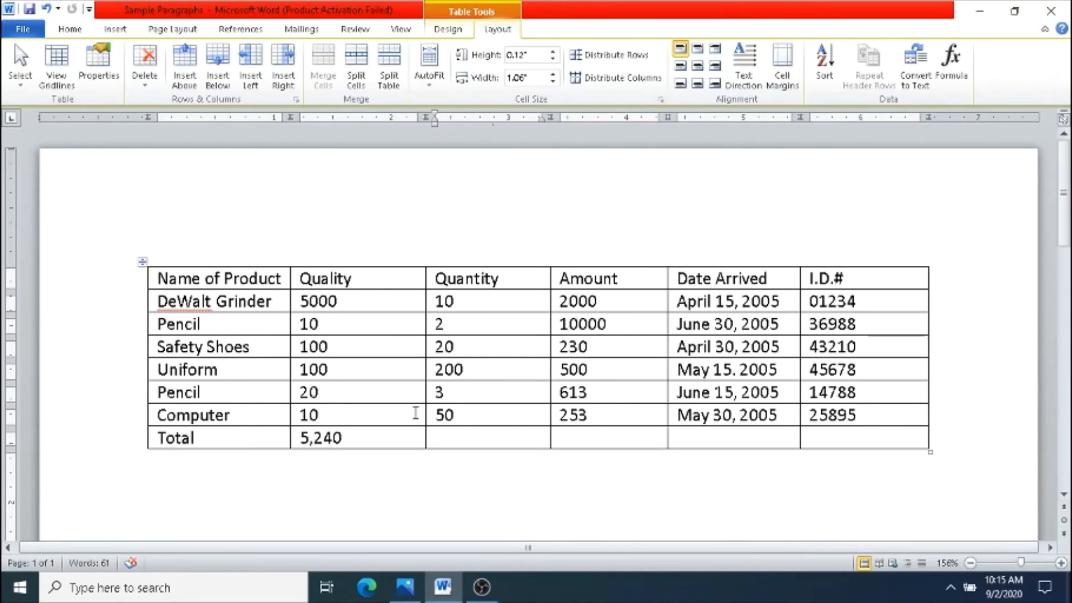
# Step: Total the Quantity column with =SUM(ABOVE) and the Amount column with =SUM(ABOVE) in the number format #,##0.00
pyautogui.click(960, 62)
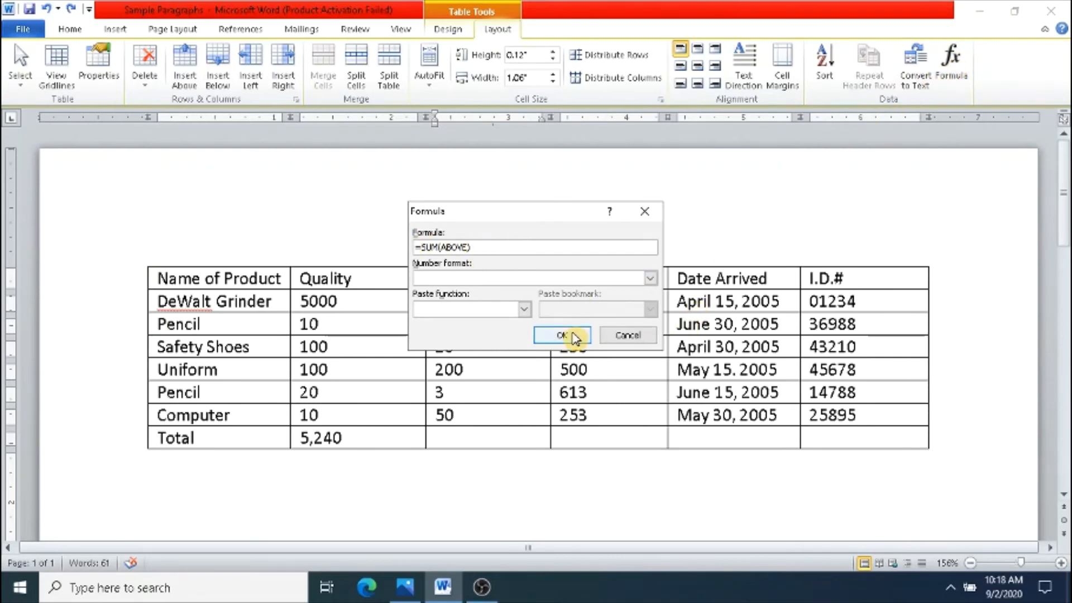
pyautogui.click(565, 335)
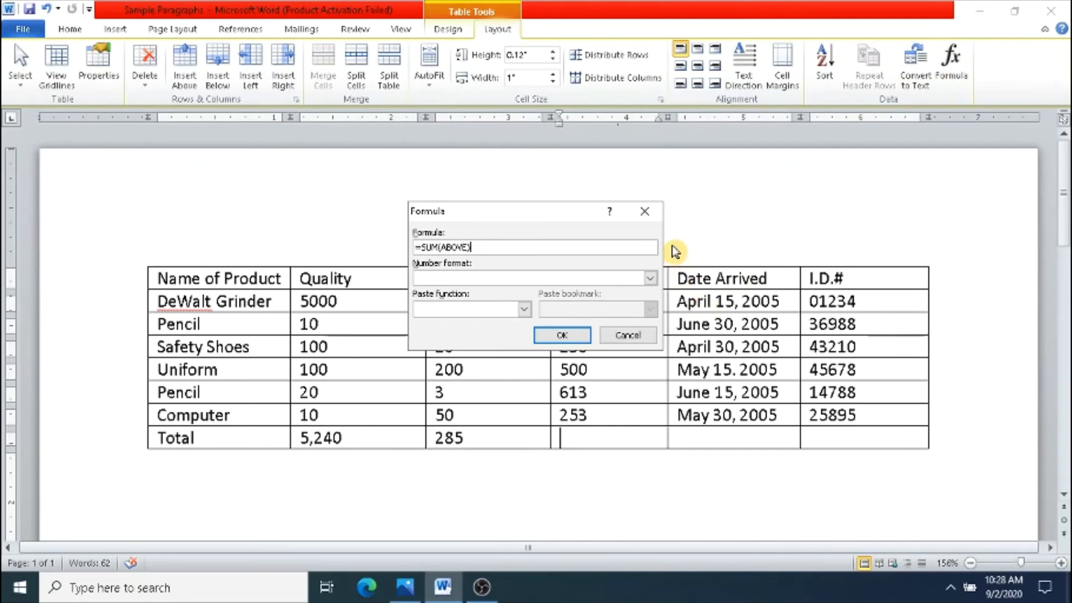
pyautogui.click(657, 215)
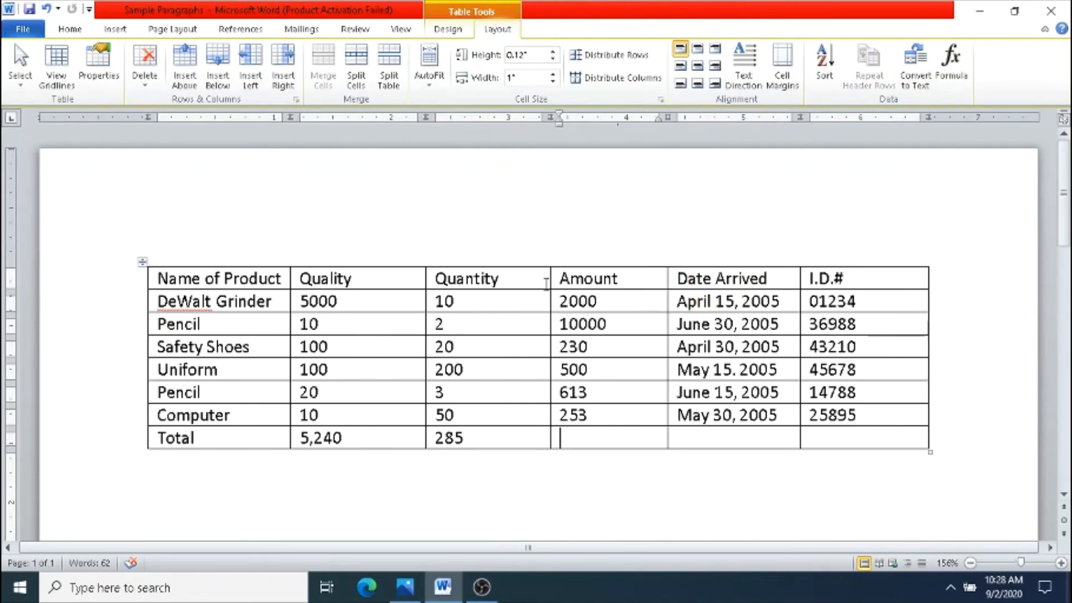
pyautogui.click(951, 64)
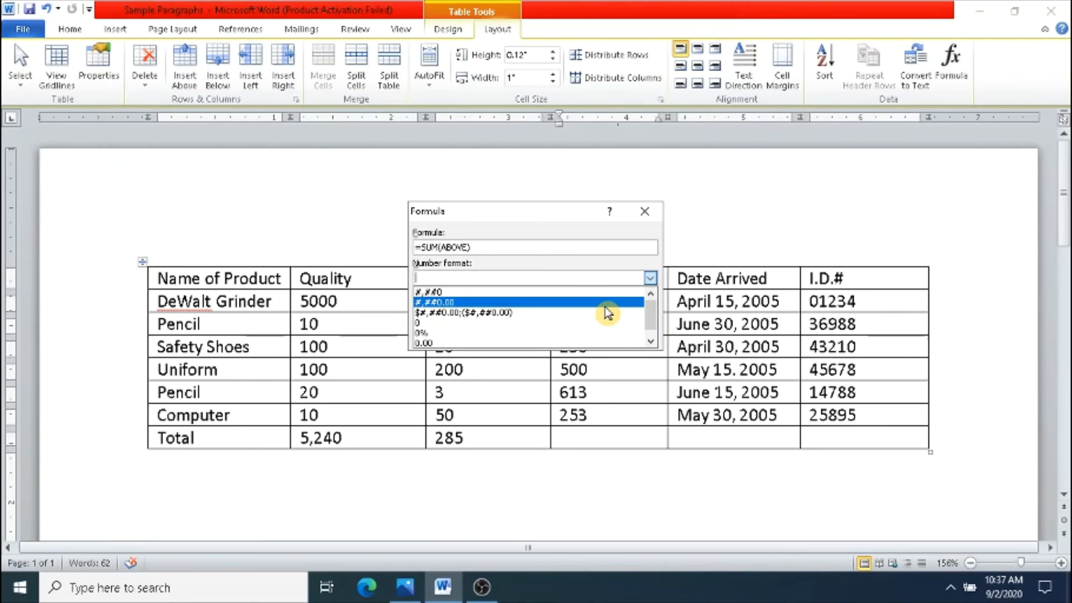
pyautogui.click(607, 311)
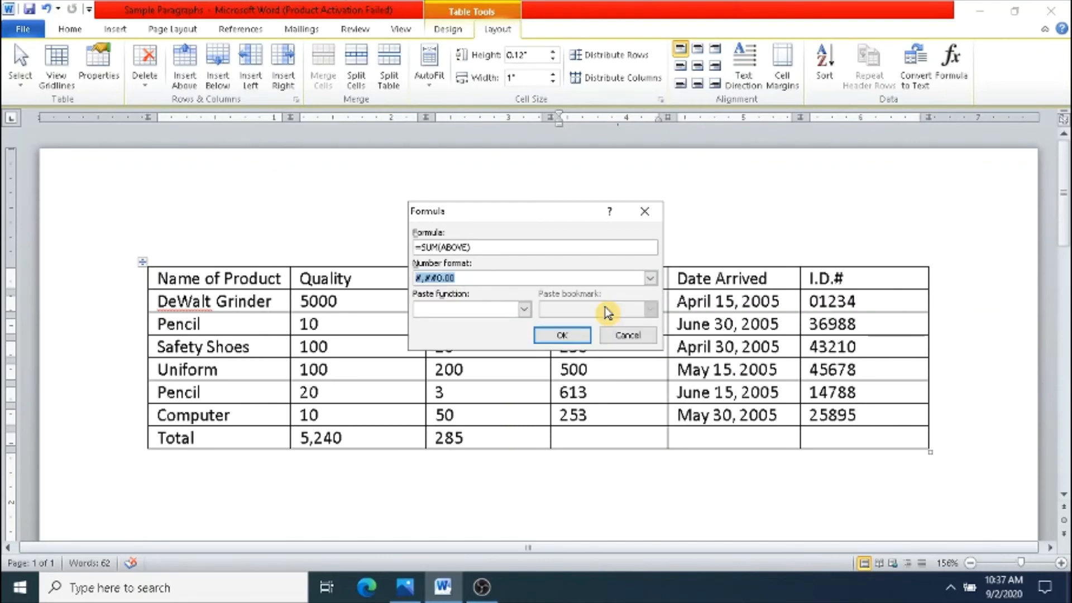
pyautogui.click(573, 336)
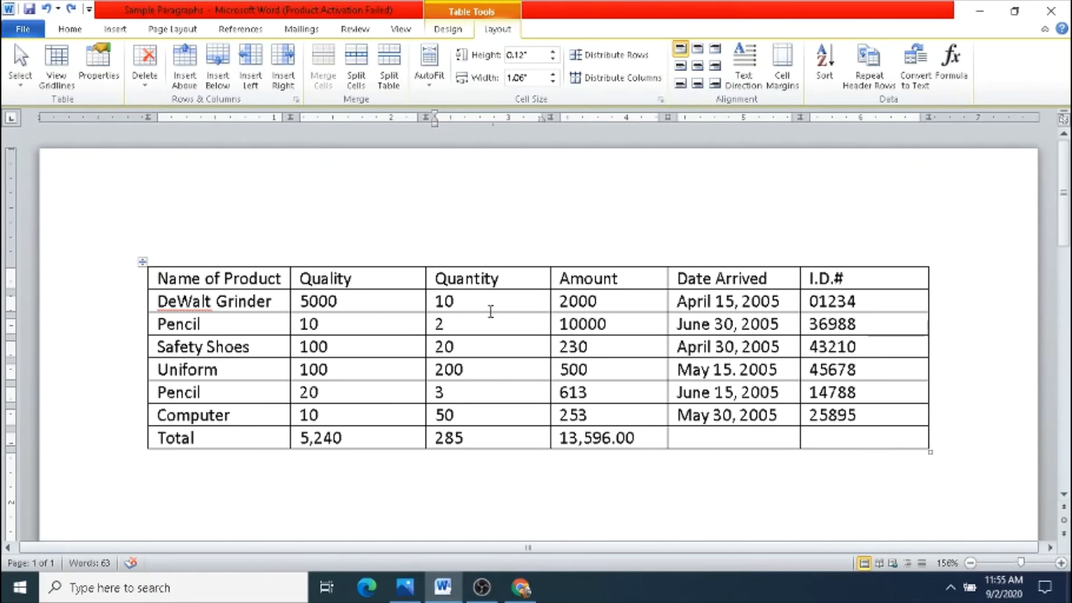
# Step: Delete the Quantity column and the Uniform row from the table
pyautogui.click(156, 82)
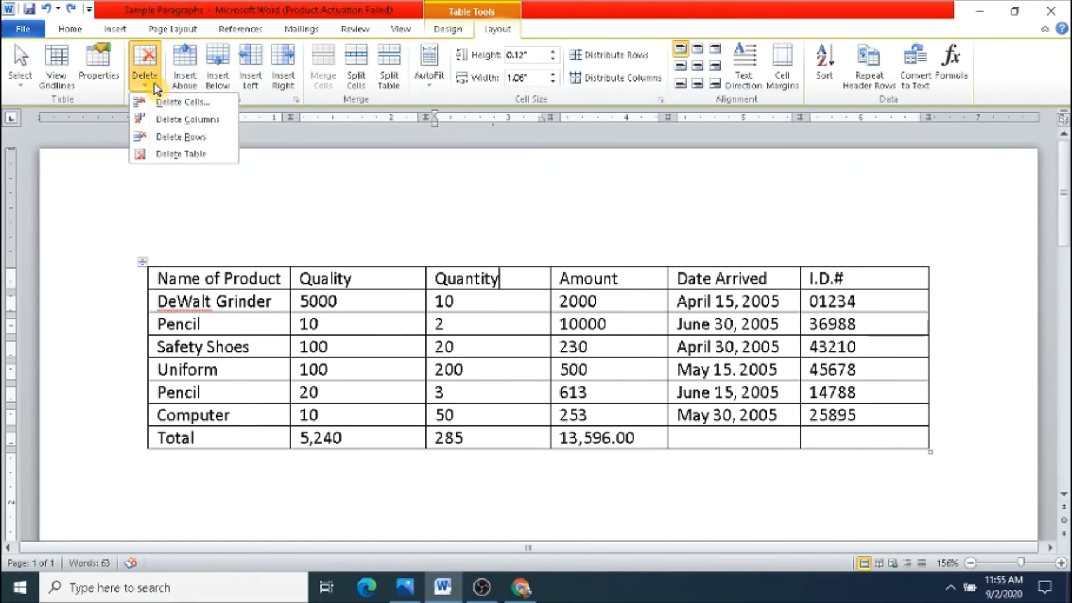
pyautogui.click(170, 119)
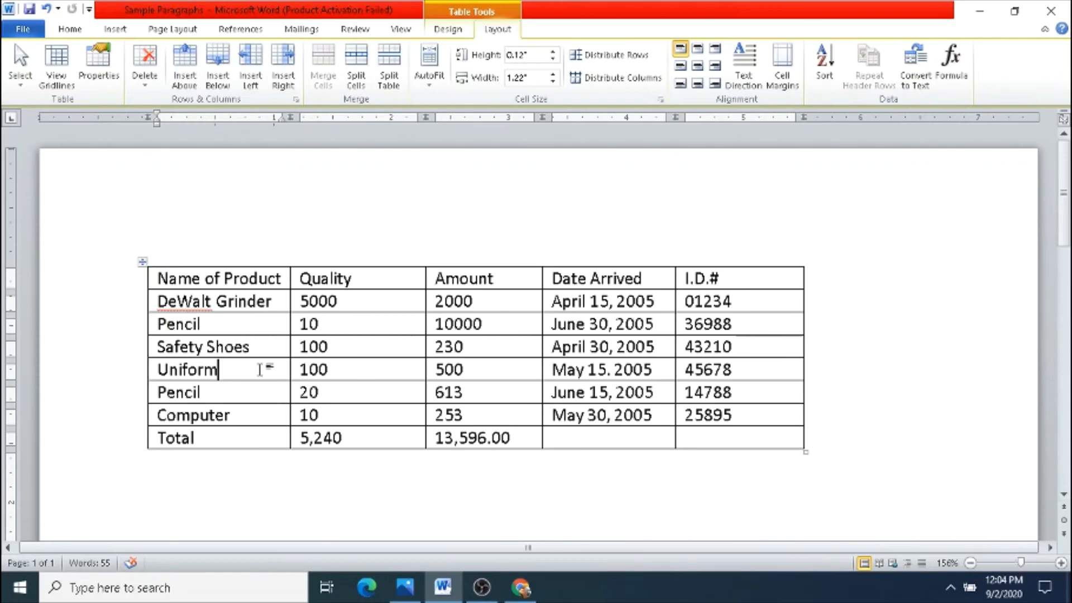
pyautogui.click(146, 69)
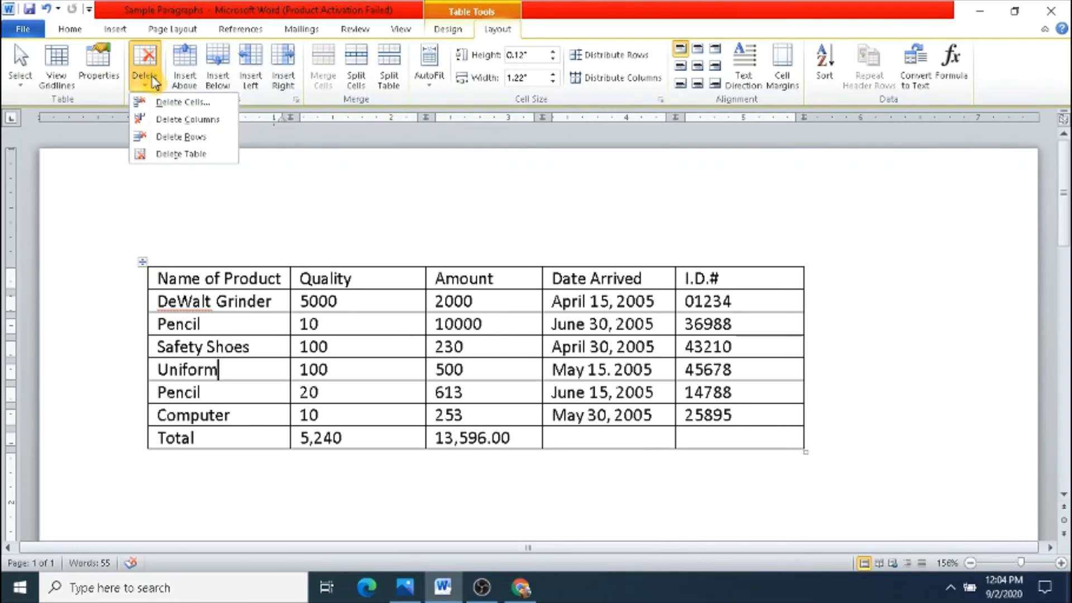
pyautogui.click(177, 140)
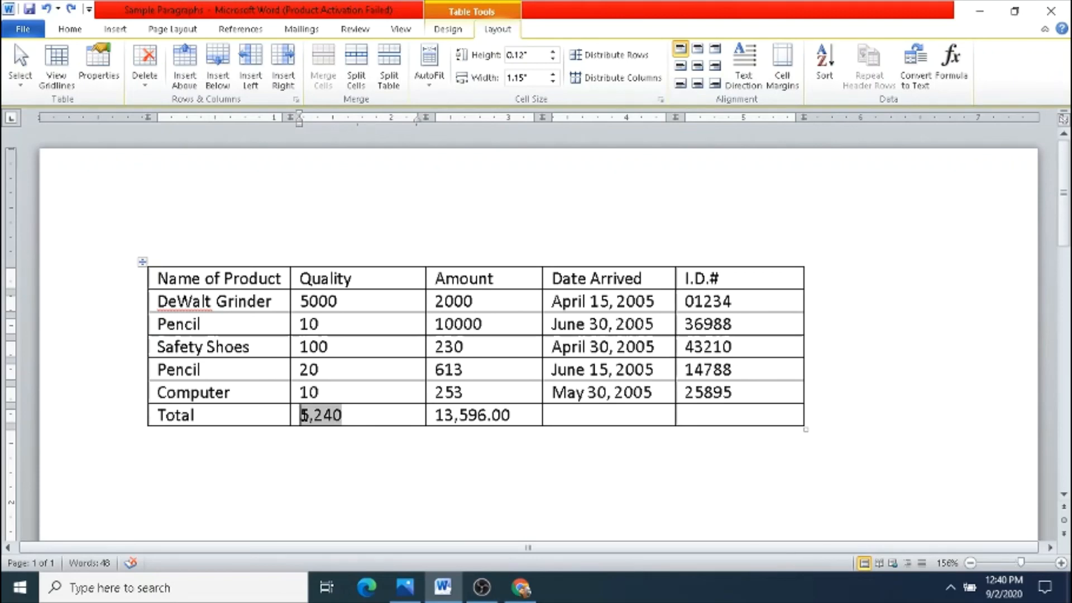
# Step: Update the formula fields in the Total row for the Quality and Amount columns
pyautogui.rightClick(305, 420)
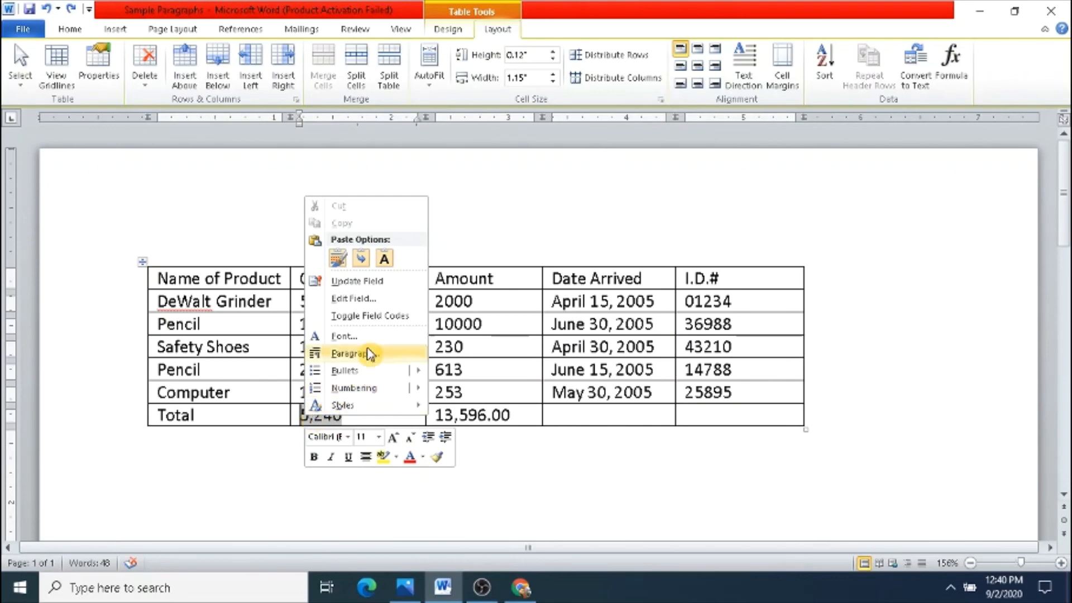
pyautogui.click(376, 281)
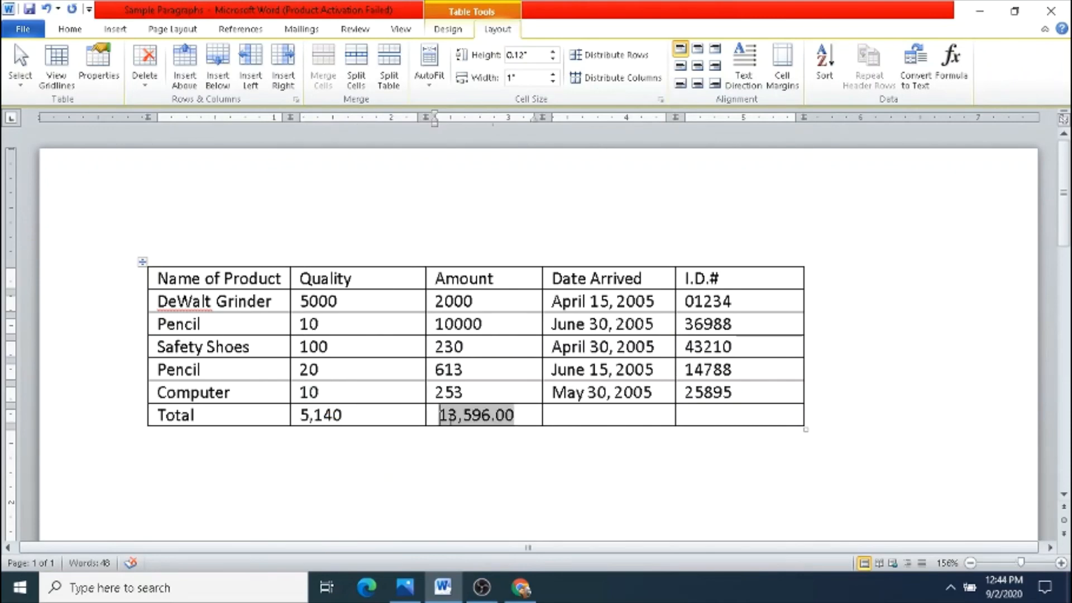
pyautogui.rightClick(450, 420)
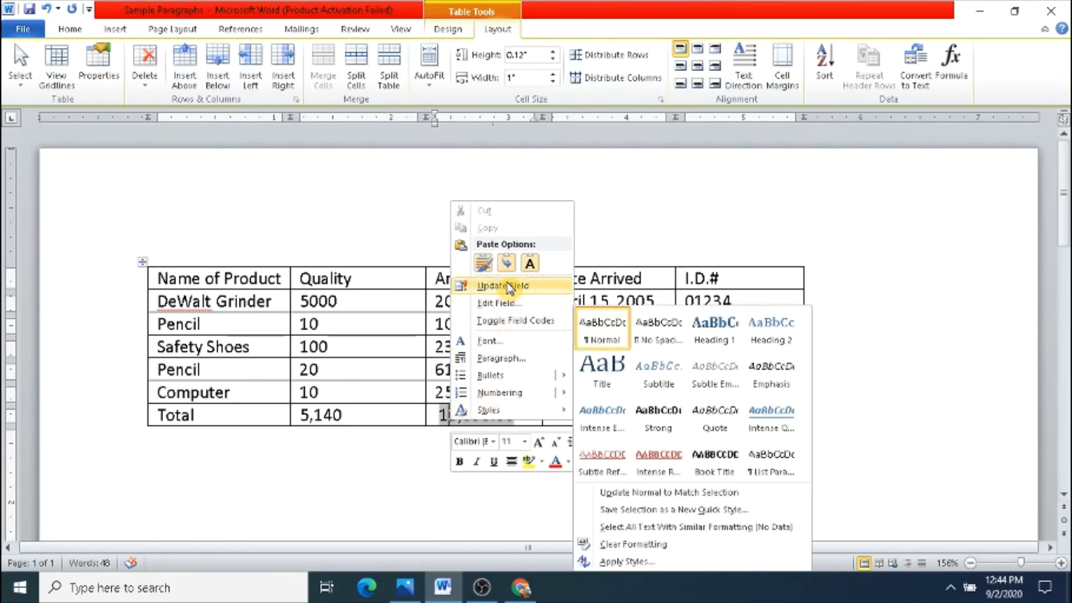
pyautogui.click(492, 285)
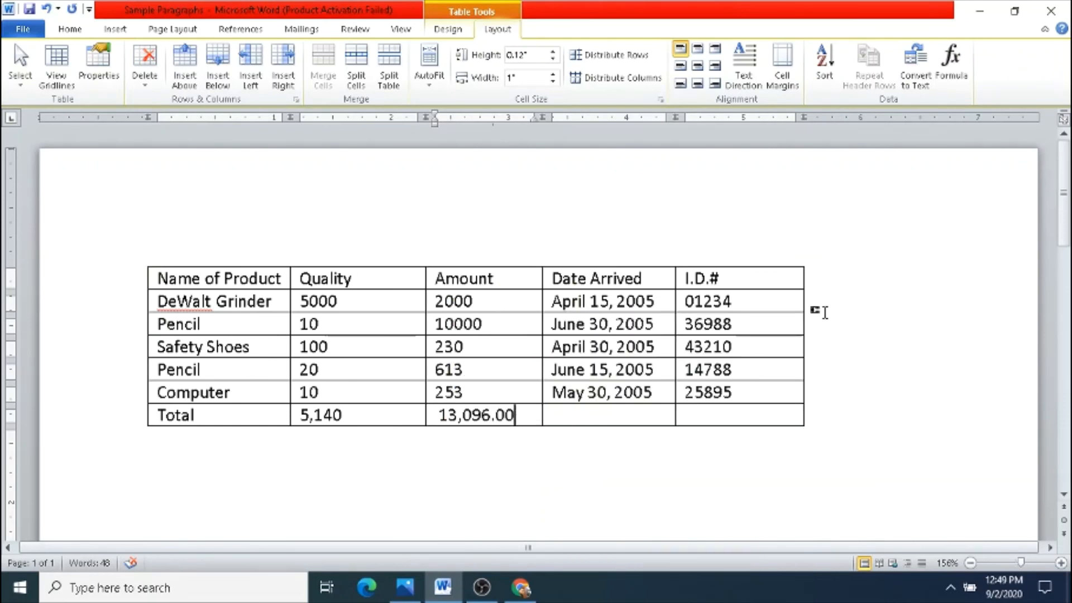